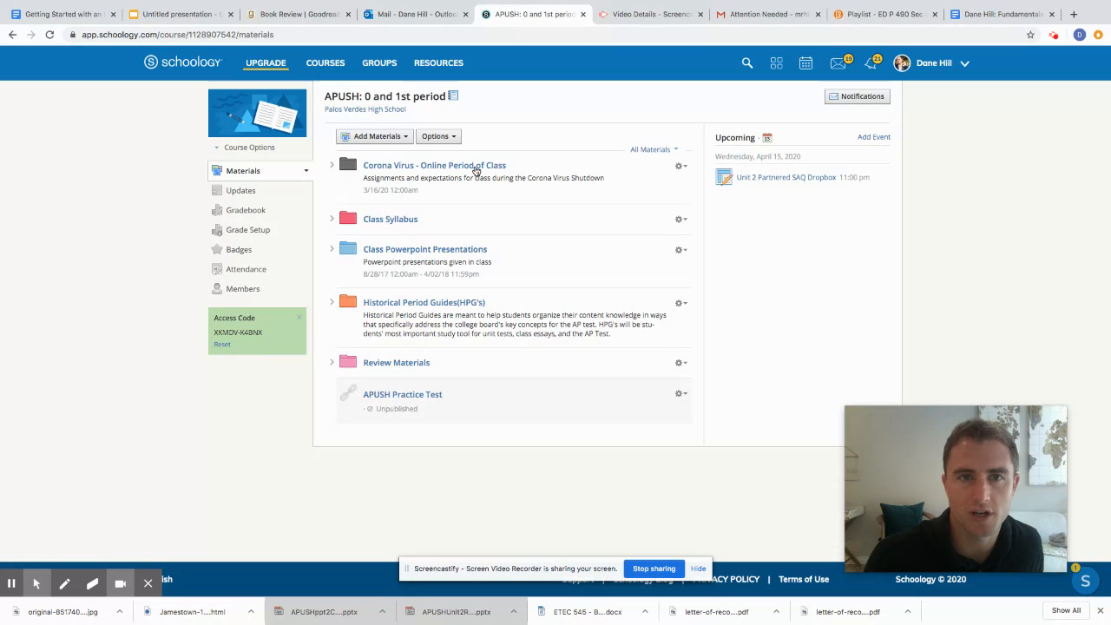
# - Open the "Corona Virus - Online Period of Class" folder and look through its materials
pyautogui.click(483, 166)
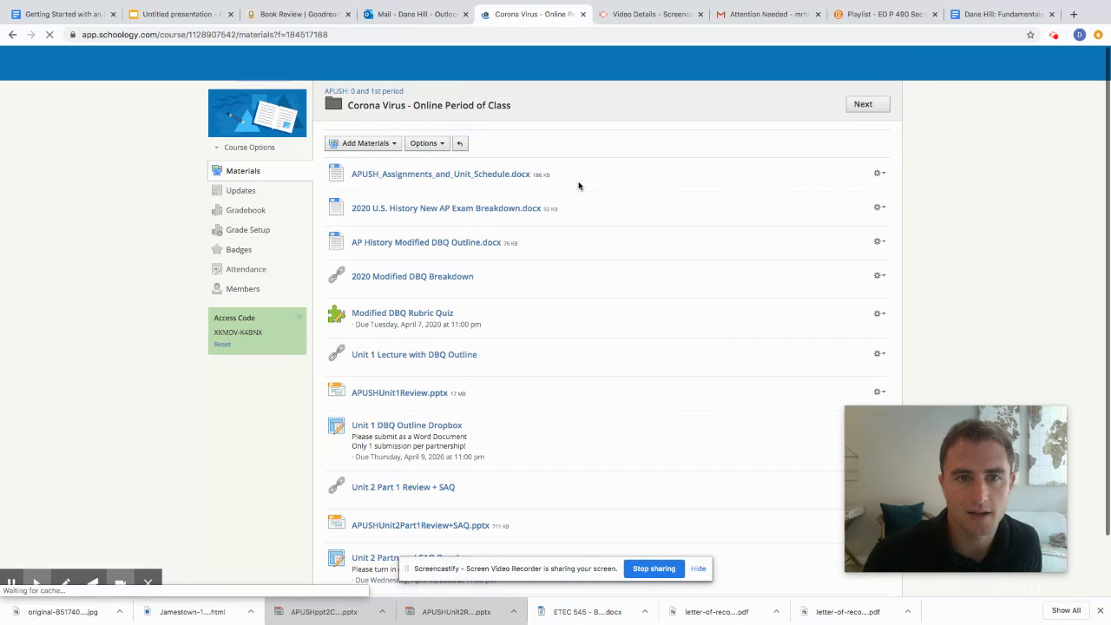
pyautogui.scroll(-1, 590, 235)
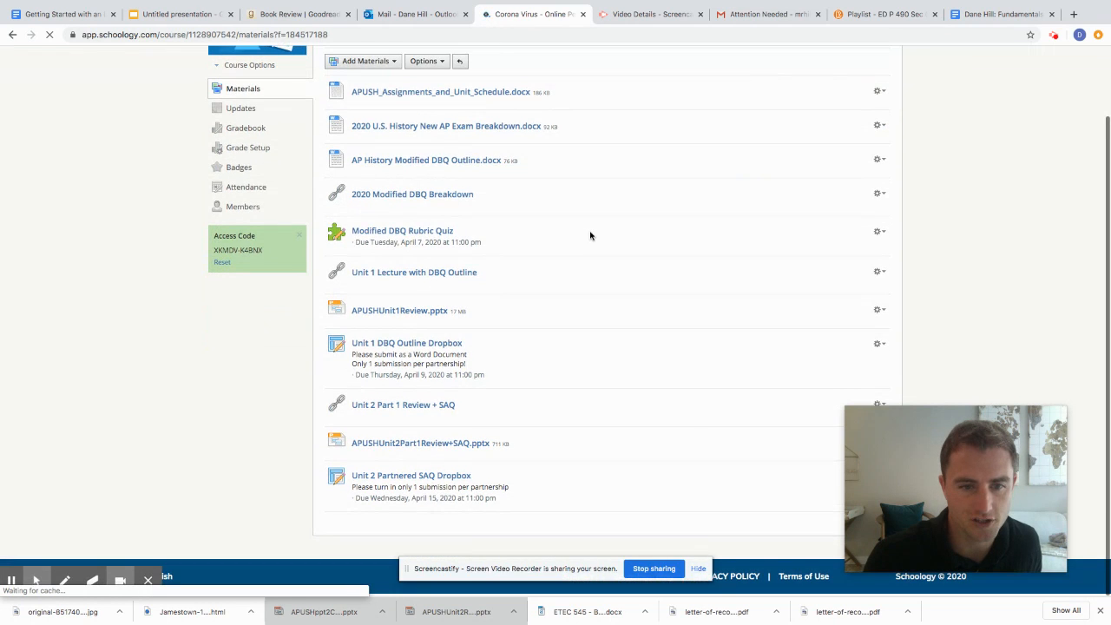
pyautogui.scroll(1, 588, 234)
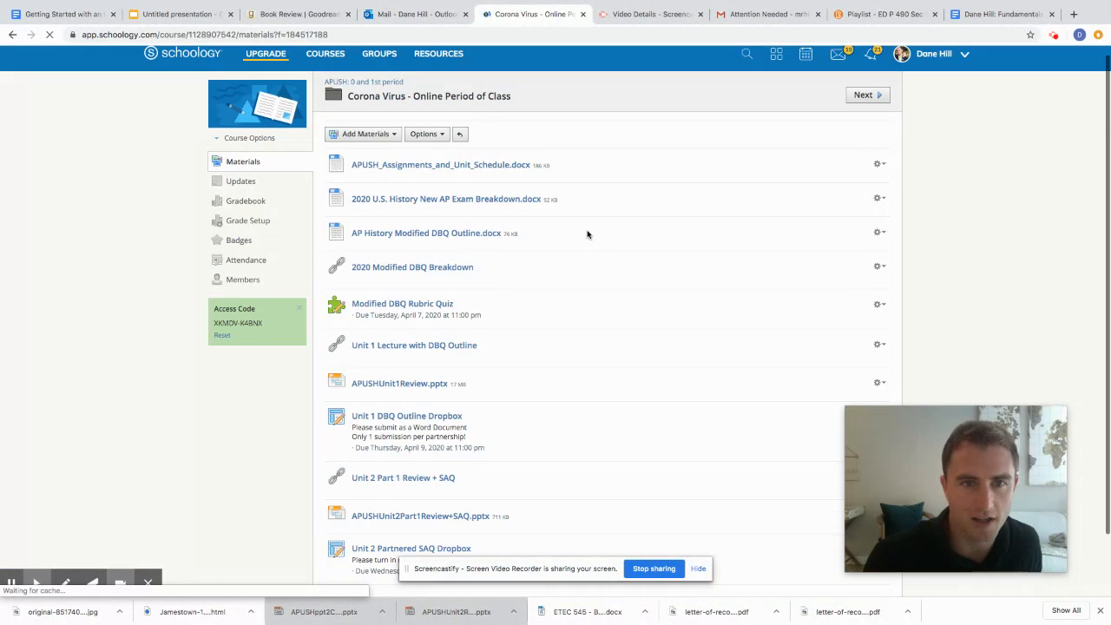
pyautogui.scroll(-1, 587, 234)
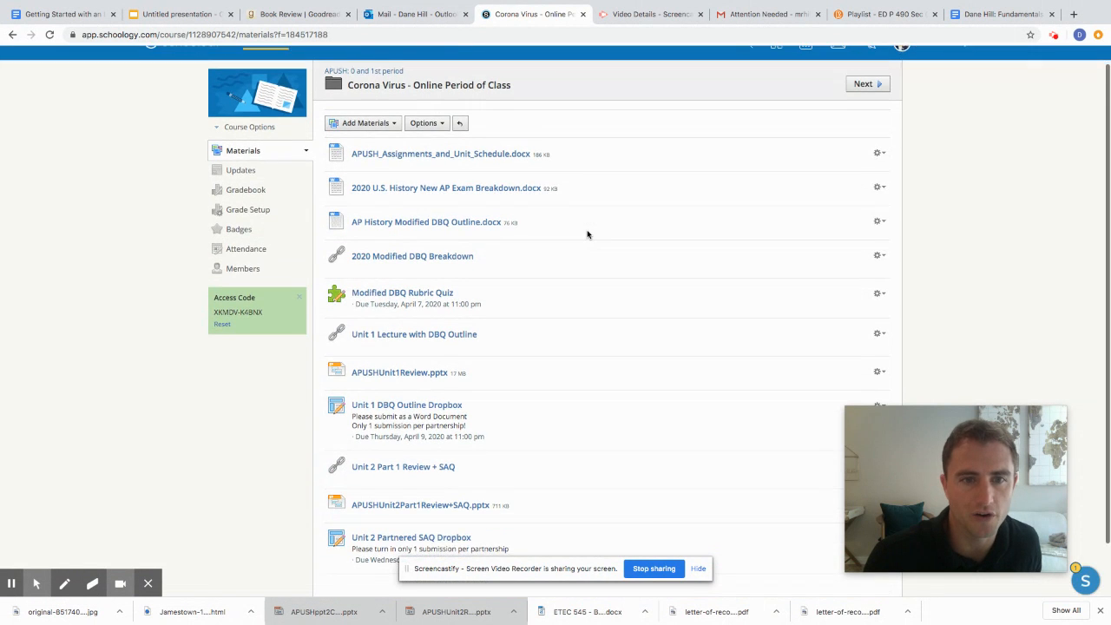
pyautogui.scroll(-1, 586, 234)
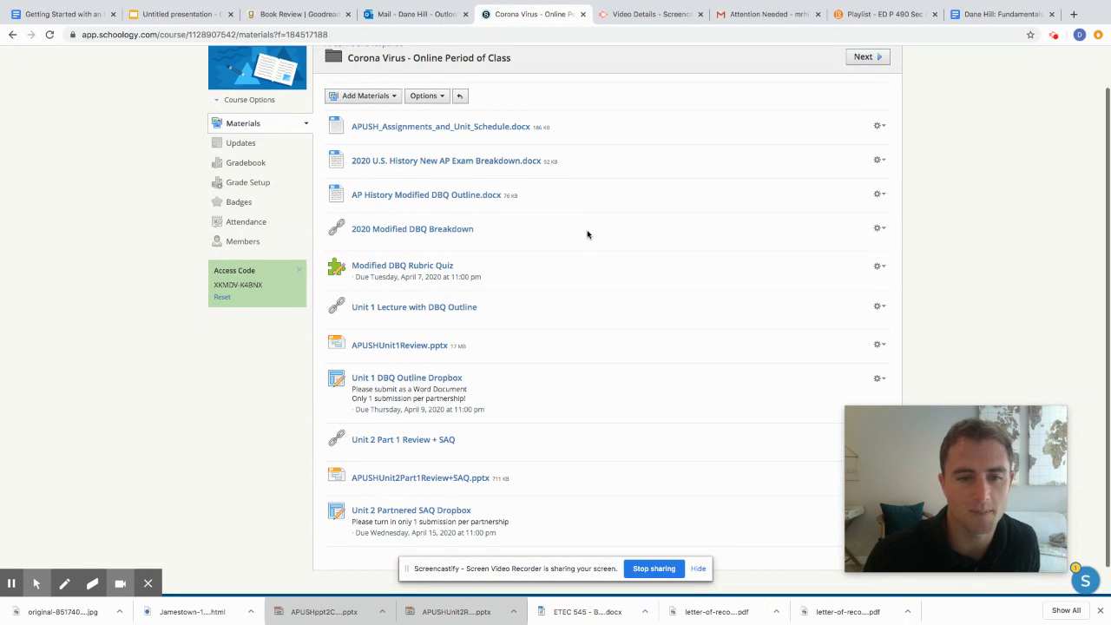
# - Start a new test/quiz in this folder and name it "Test on Westward Migration"
pyautogui.click(369, 97)
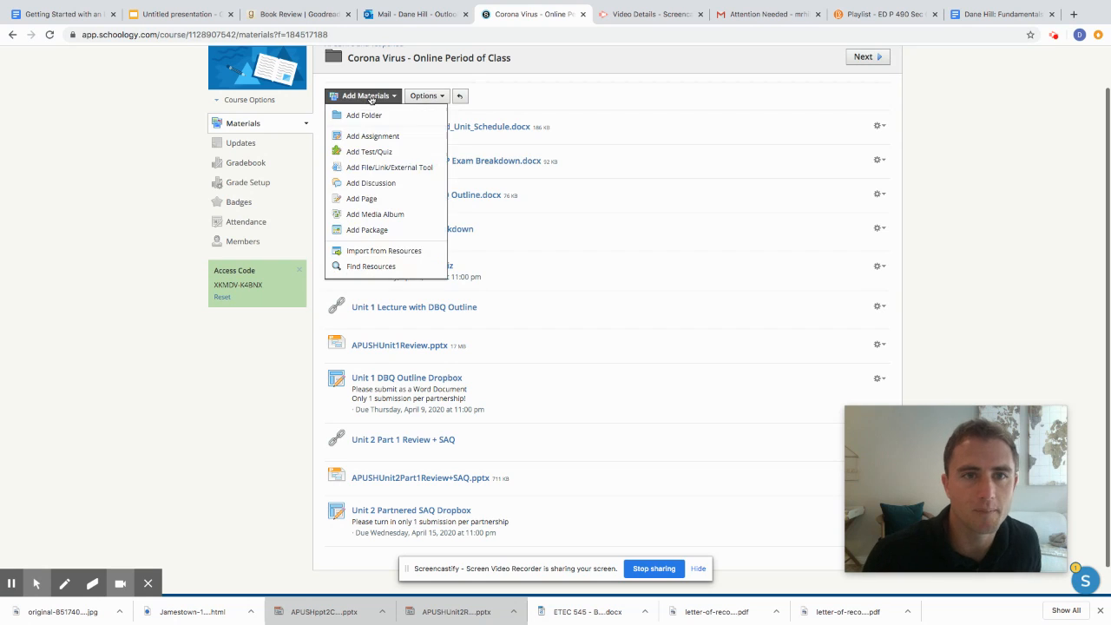
pyautogui.click(380, 154)
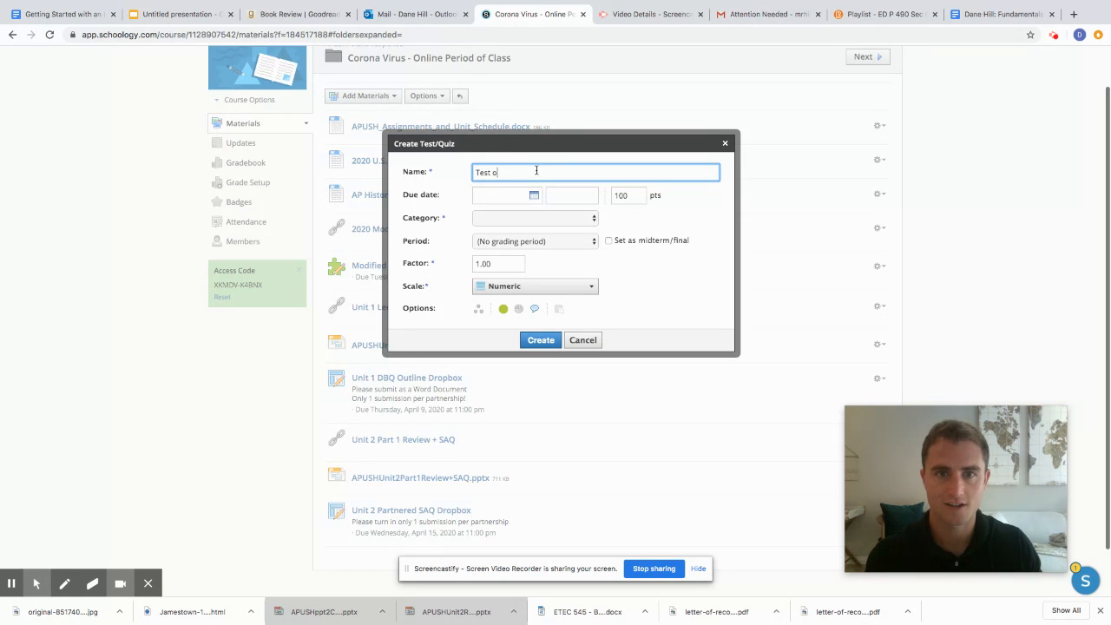
pyautogui.write('Westw')
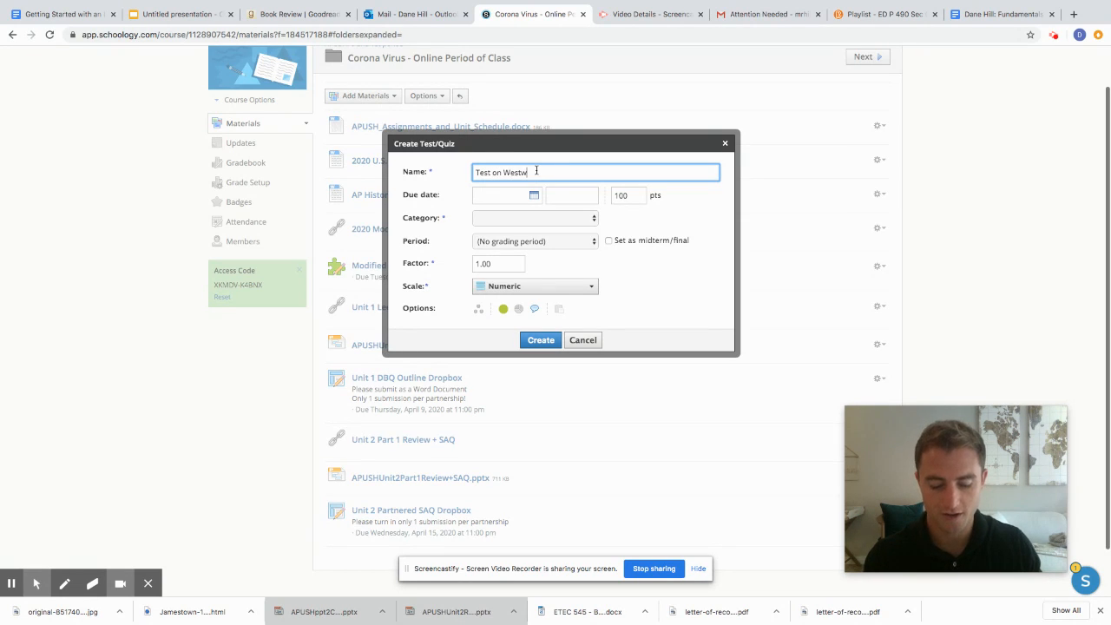
pyautogui.write('ard Migration')
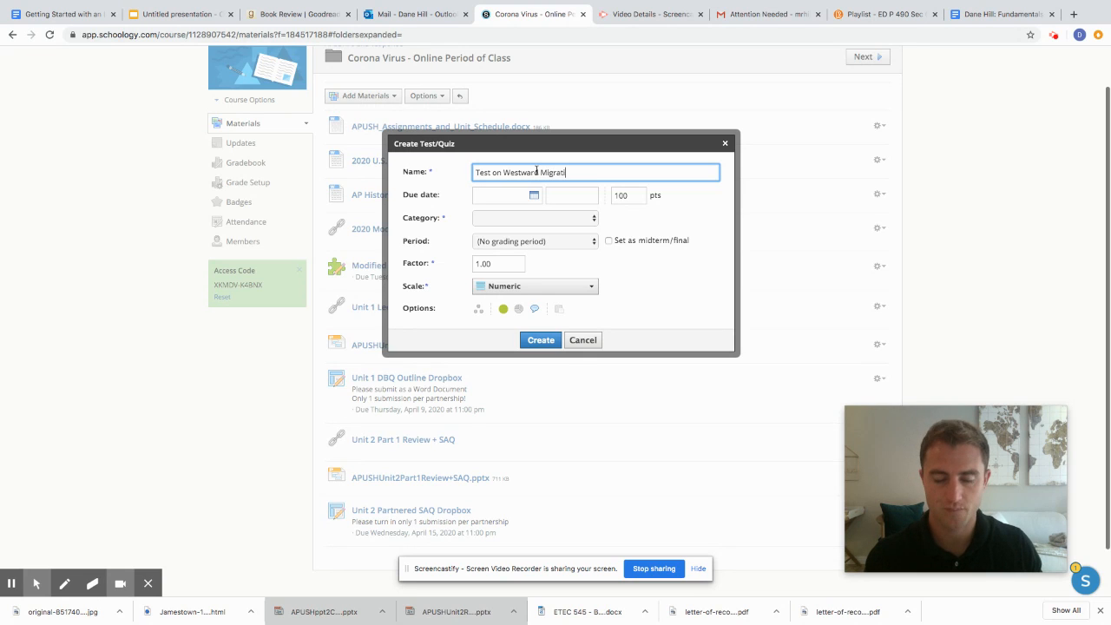
# - Set the test's due date to 4/17/20 at 09:00PM
pyautogui.click(534, 196)
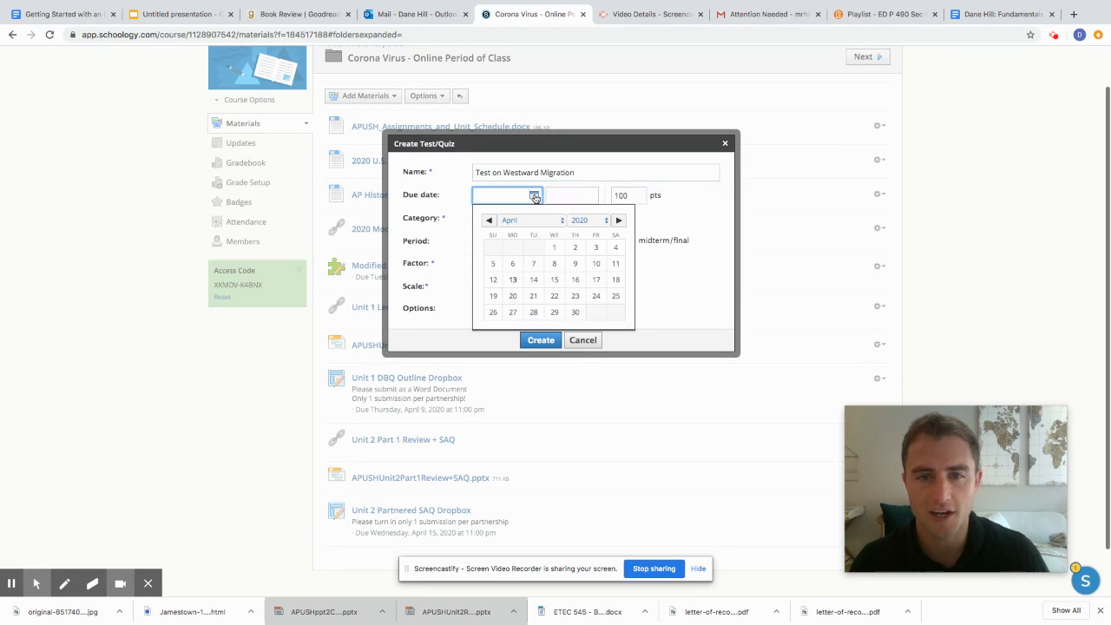
pyautogui.click(596, 279)
pyautogui.click(556, 196)
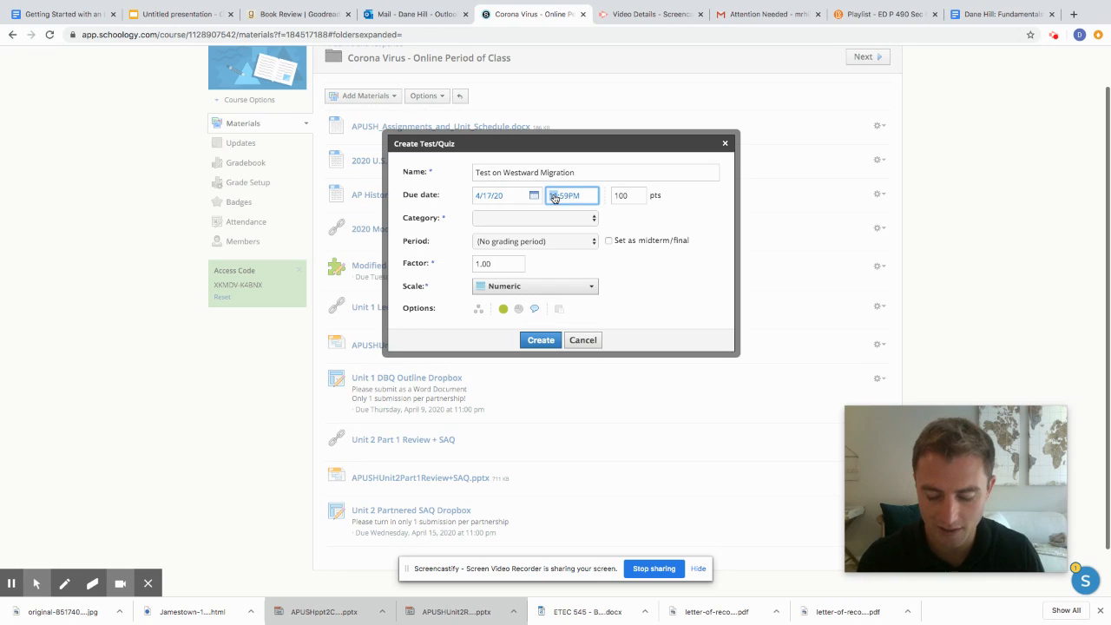
pyautogui.write('9')
pyautogui.click(561, 197)
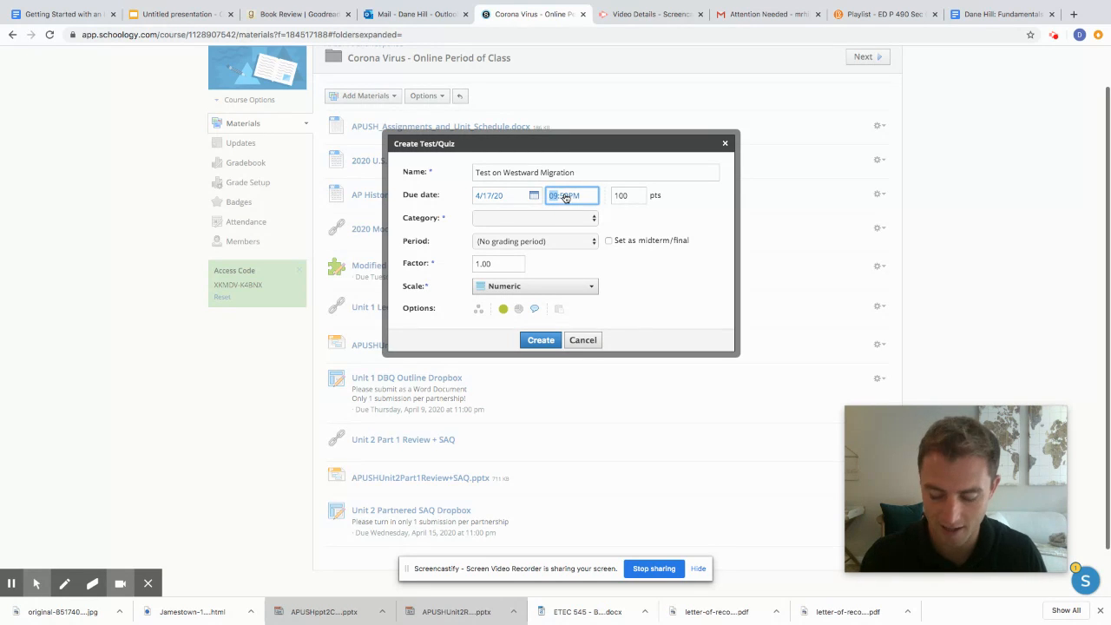
pyautogui.click(565, 197)
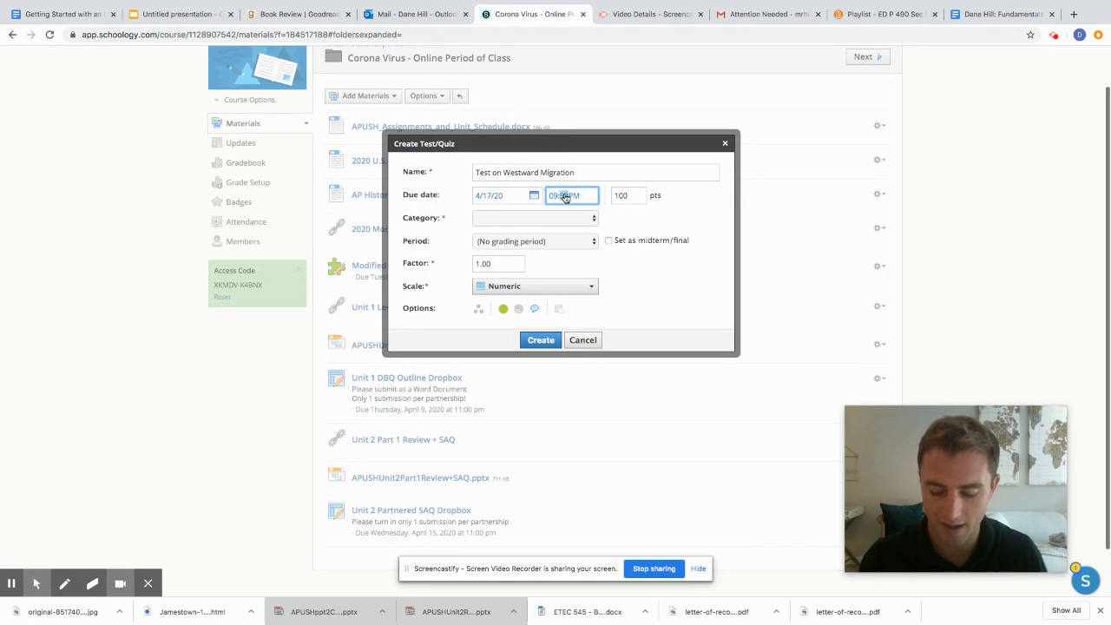
# - Set the test's category to (Ungraded) and create the test
pyautogui.click(554, 223)
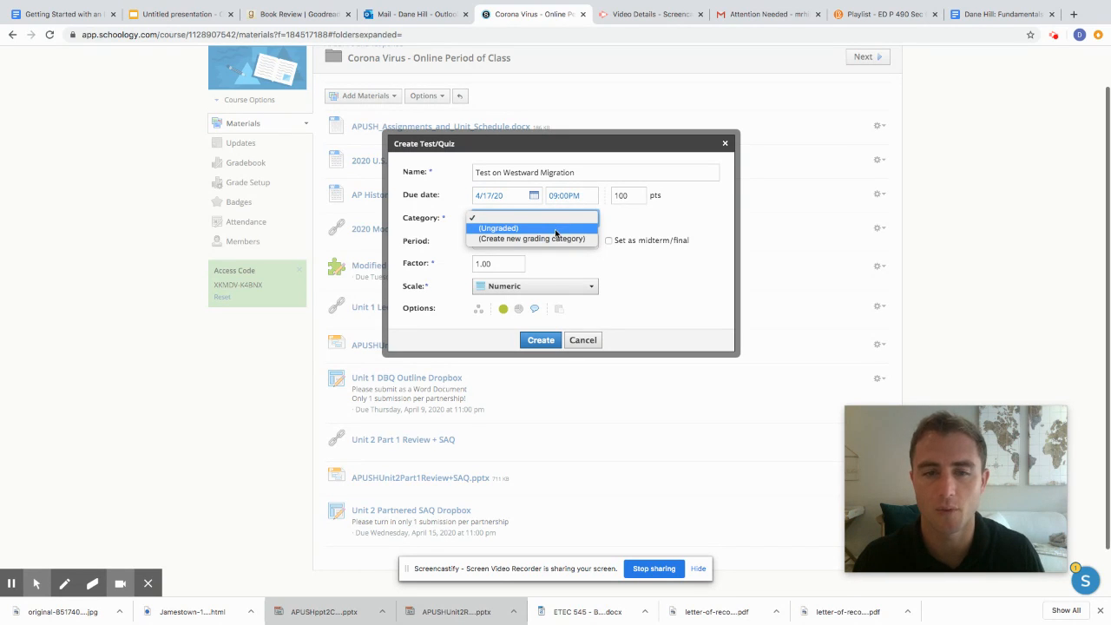
pyautogui.click(555, 229)
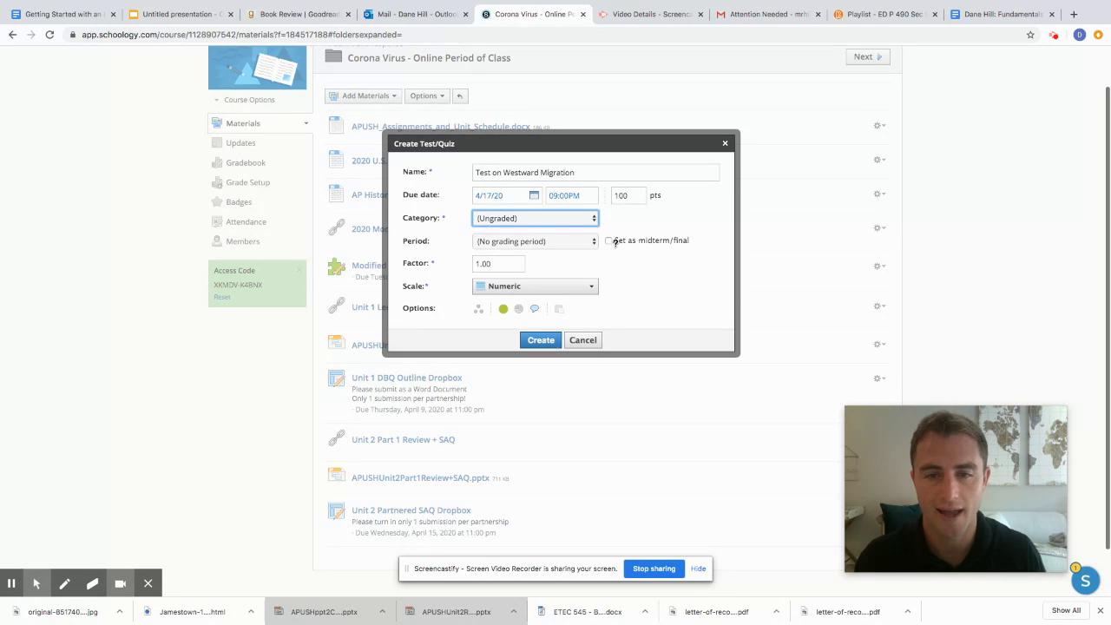
pyautogui.click(548, 344)
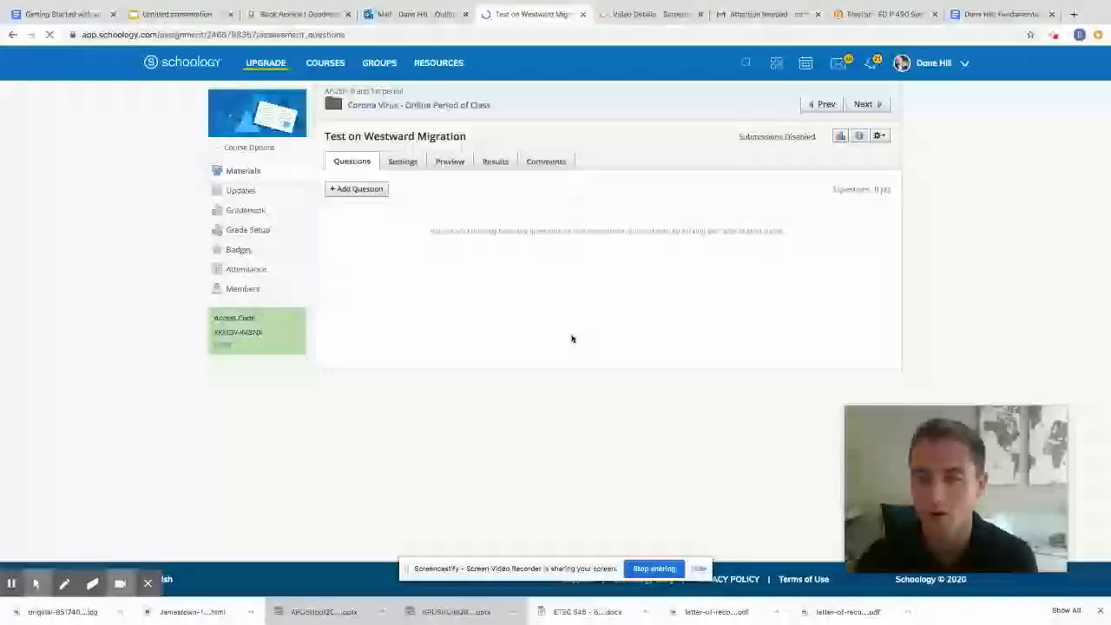
# - Add a multiple choice question that asks "What years was the Mexican American War?"
pyautogui.click(370, 193)
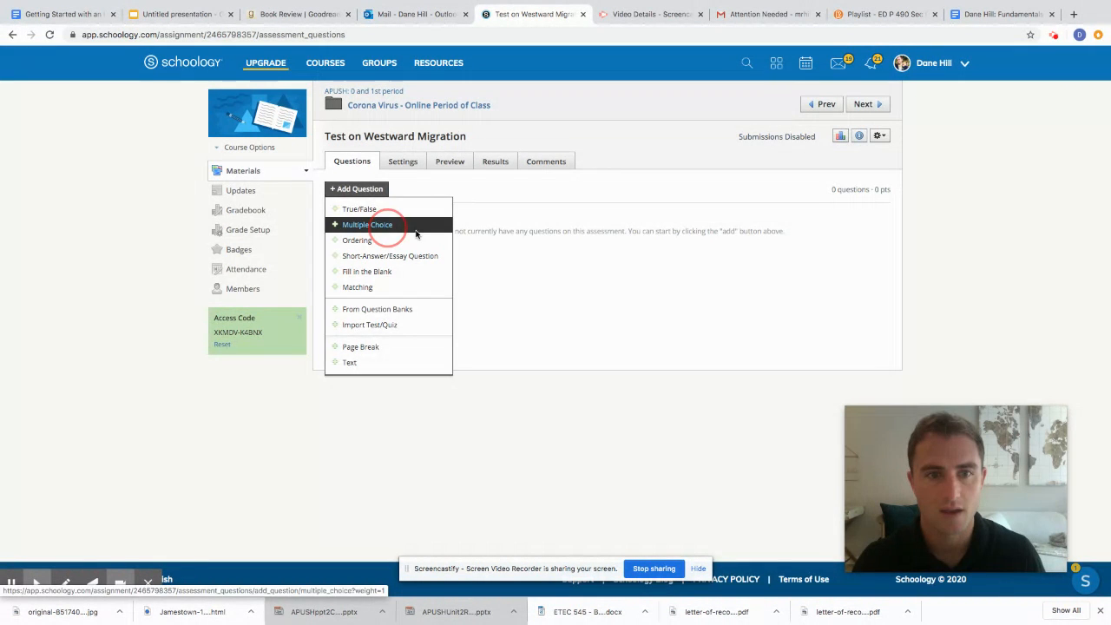
pyautogui.click(385, 226)
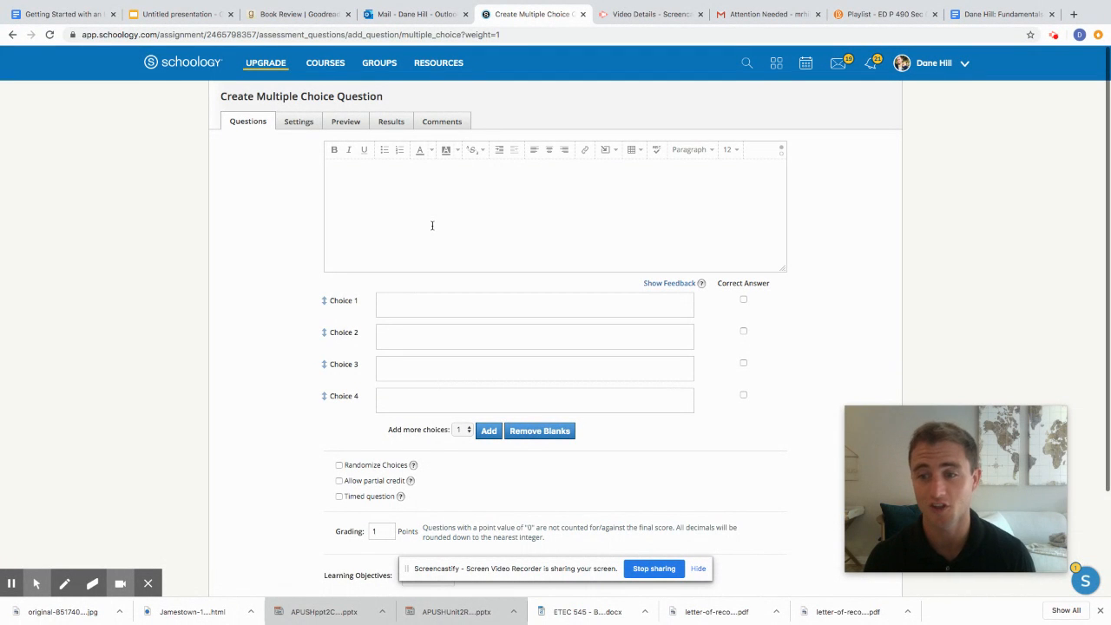
pyautogui.click(387, 173)
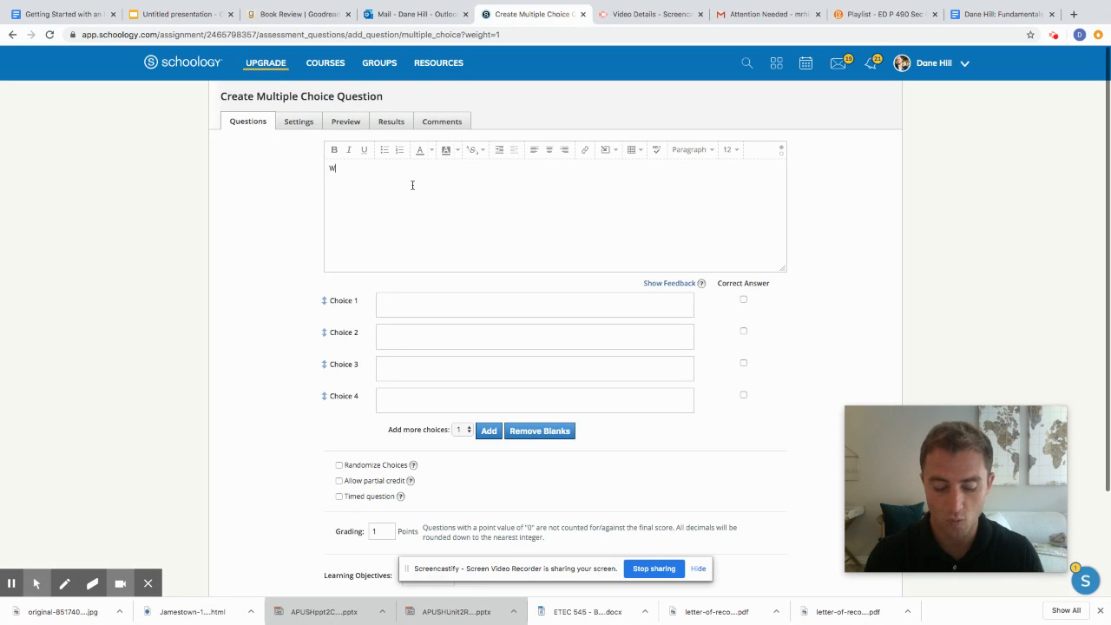
pyautogui.write('hat year w')
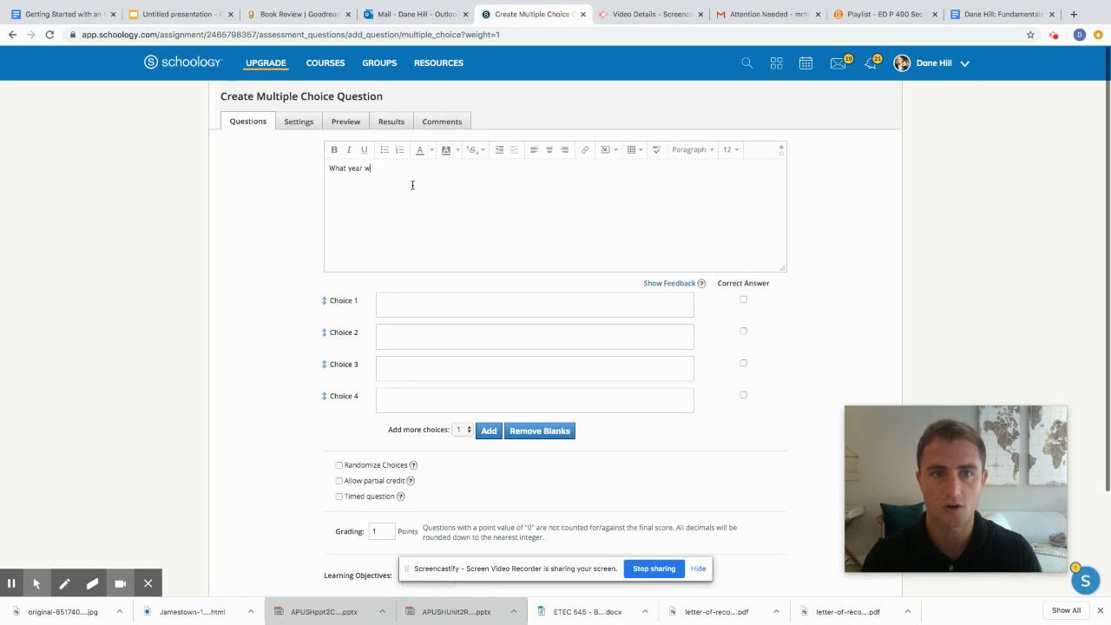
pyautogui.write('as the Me')
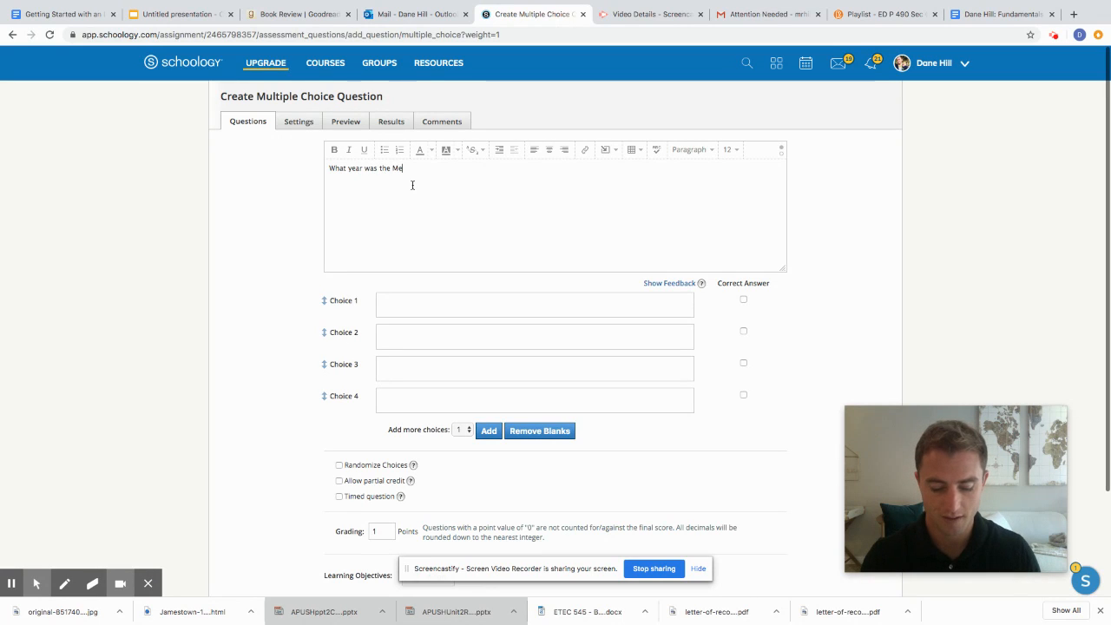
pyautogui.write('xican American')
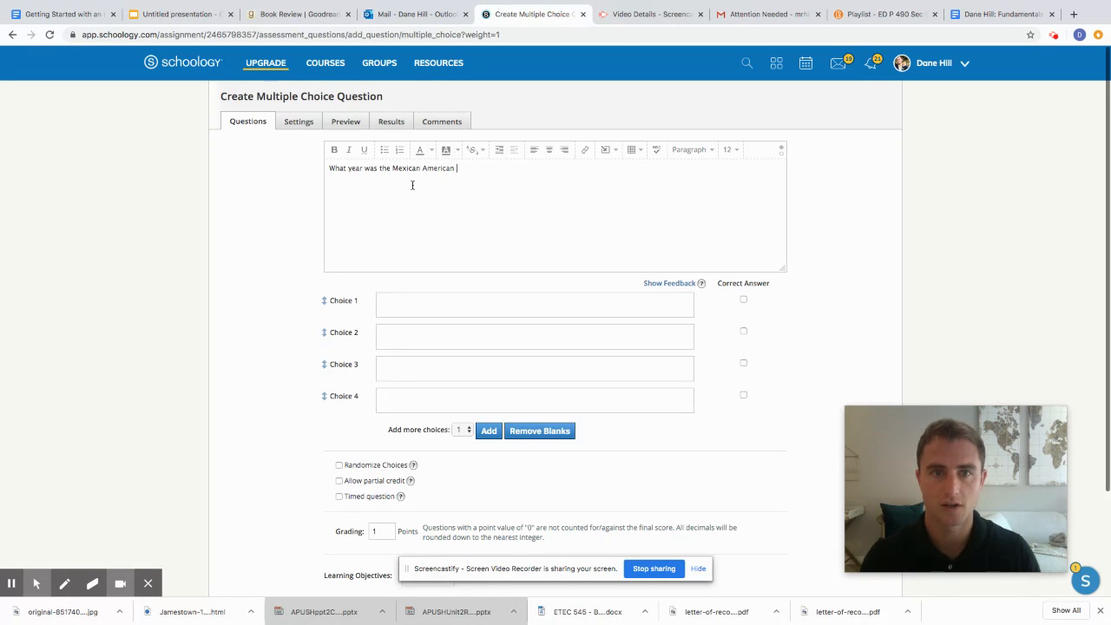
pyautogui.write(' War')
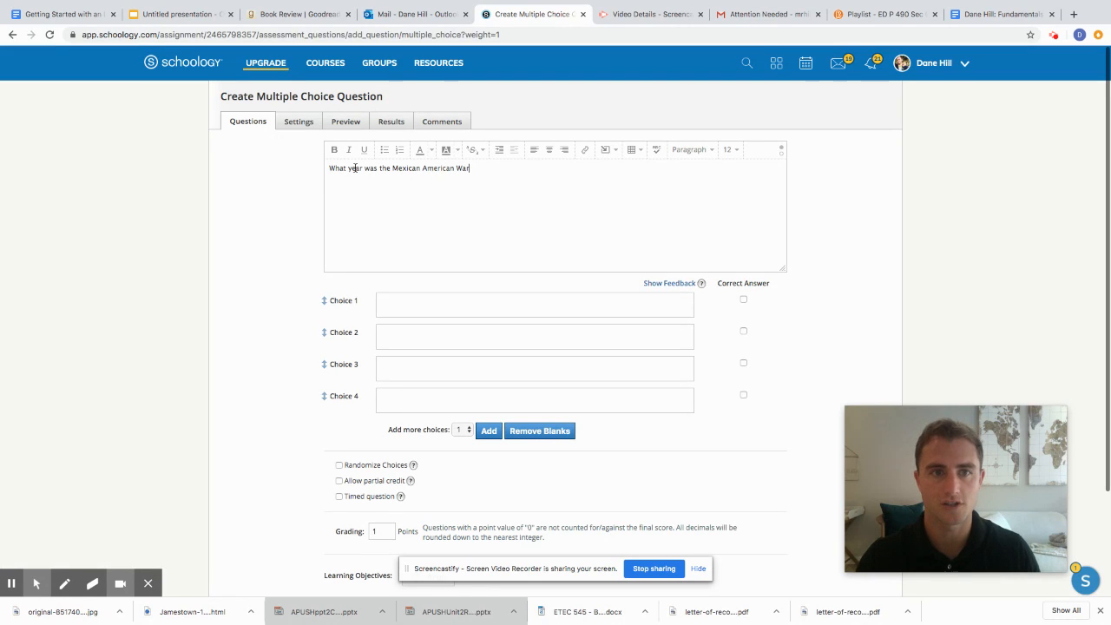
pyautogui.click(364, 168)
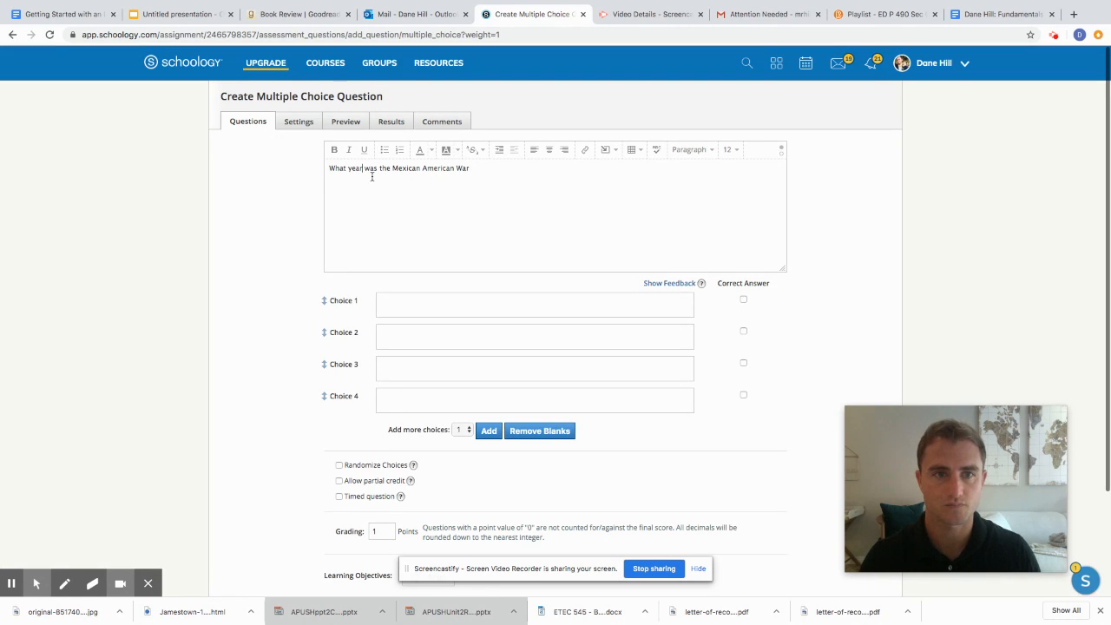
pyautogui.write('s')
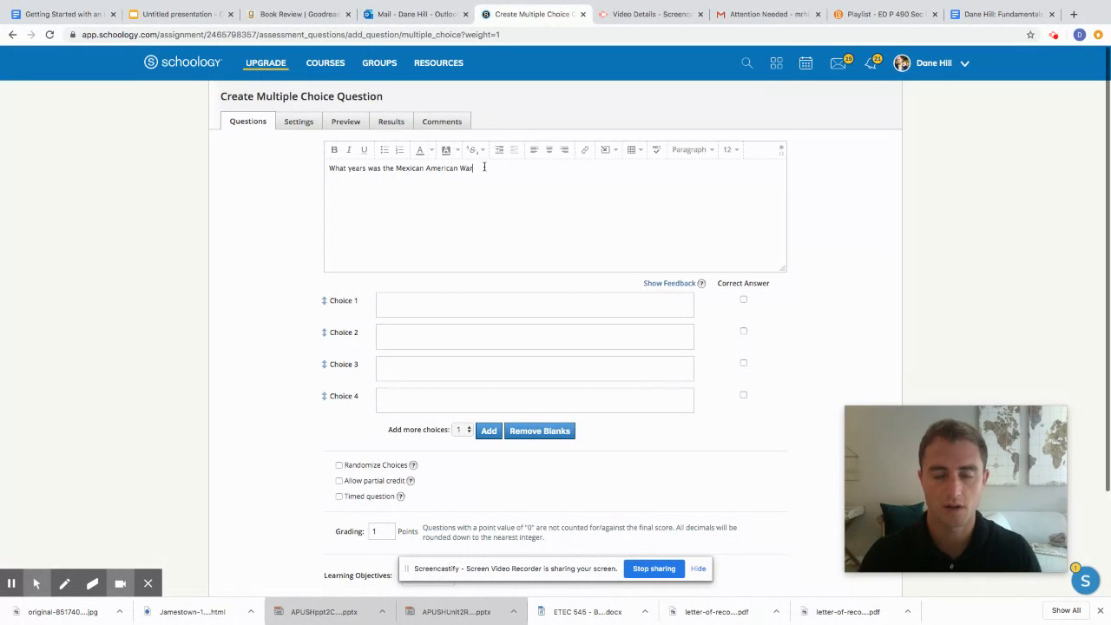
# - Enter "1841 - 1843" as the first answer choice and "1844 - 1846" as the second
pyautogui.click(425, 305)
pyautogui.write('184')
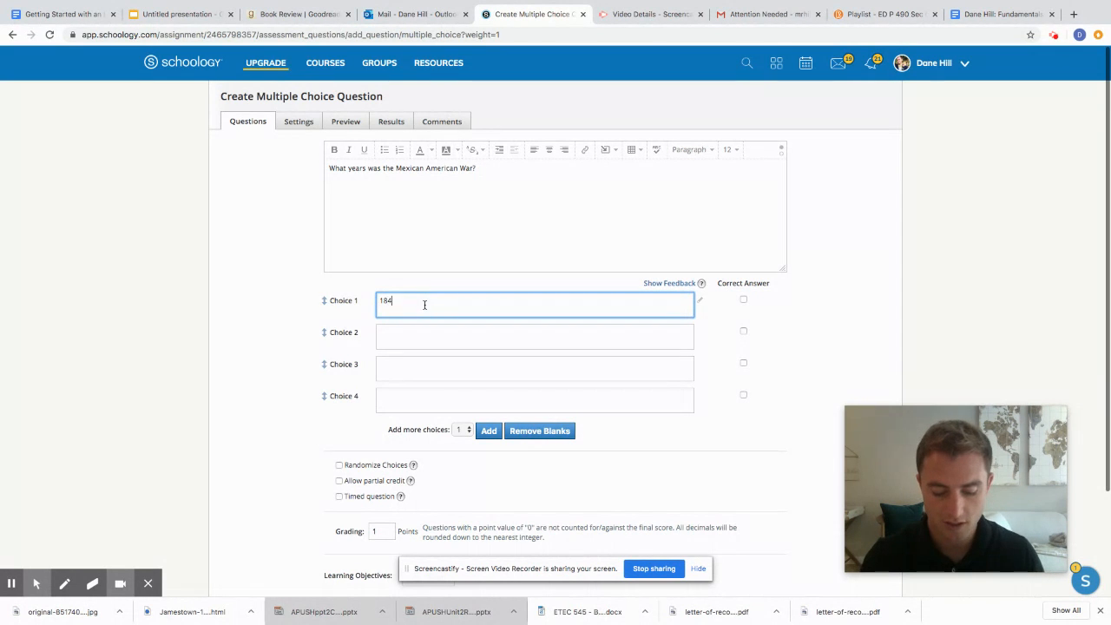
pyautogui.write('1 -')
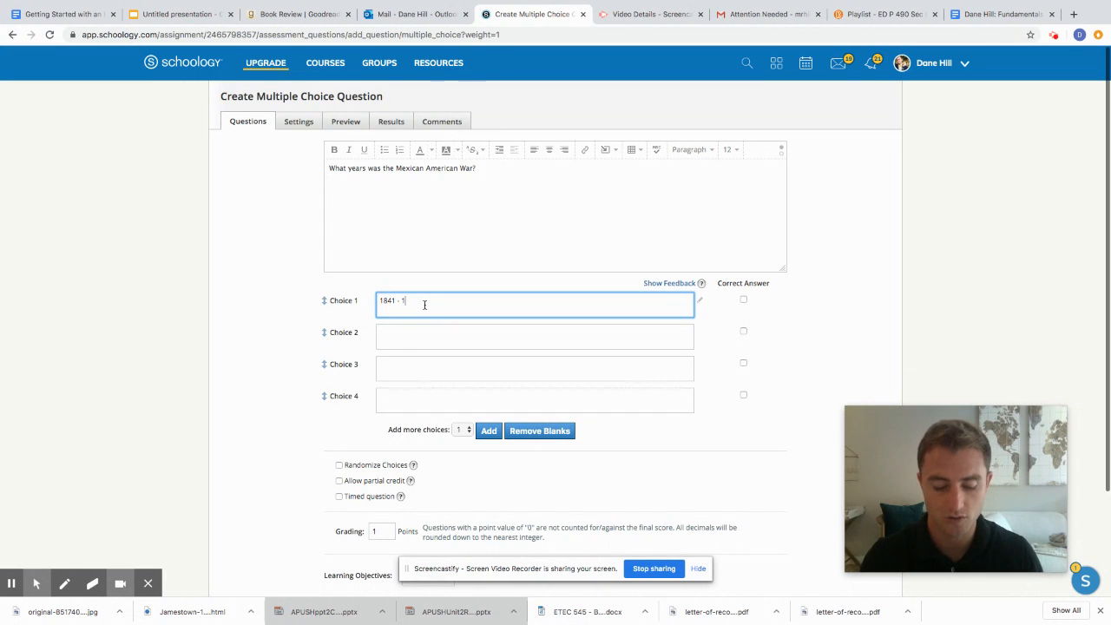
pyautogui.write(' 1848')
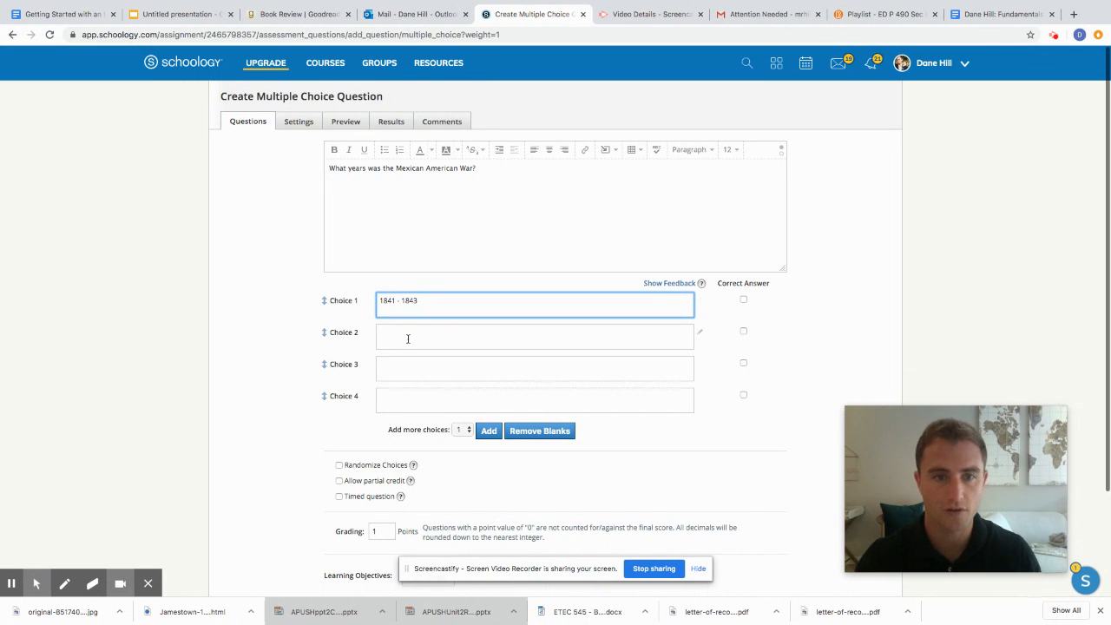
pyautogui.click(407, 339)
pyautogui.write('184')
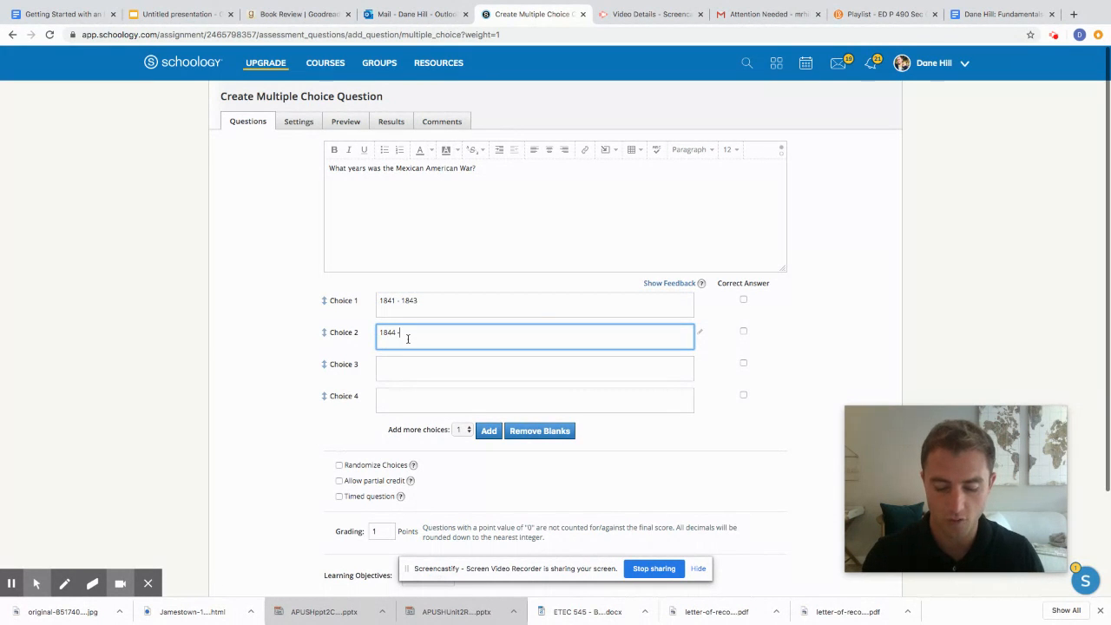
pyautogui.write('4 - 18')
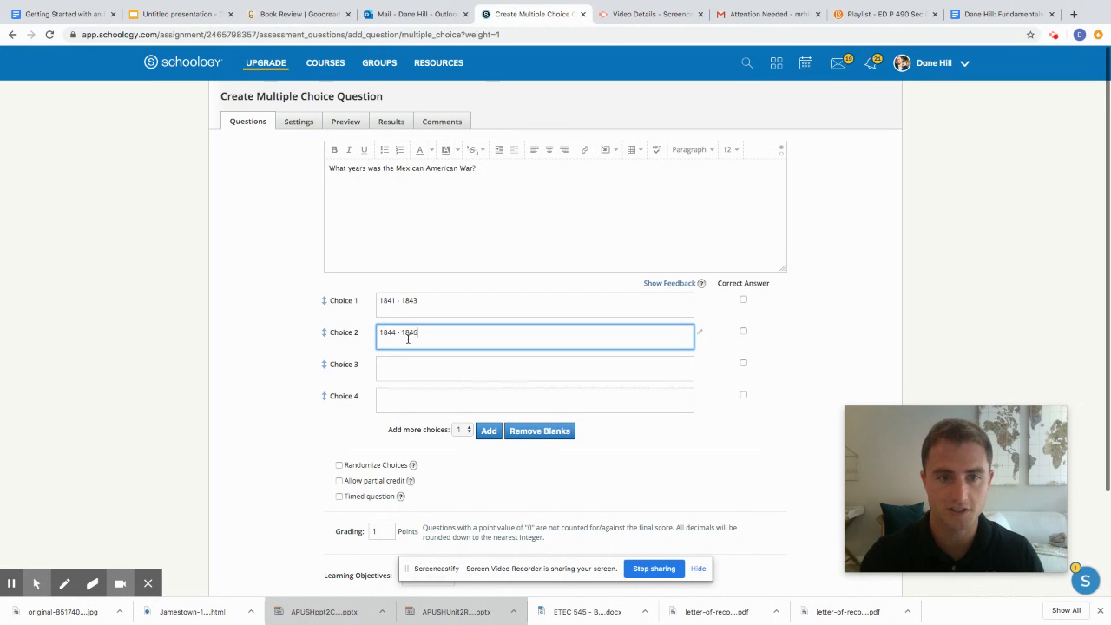
pyautogui.write('46')
# - Enter "1846 - 1848" as the third answer choice
pyautogui.click(424, 366)
pyautogui.write('19')
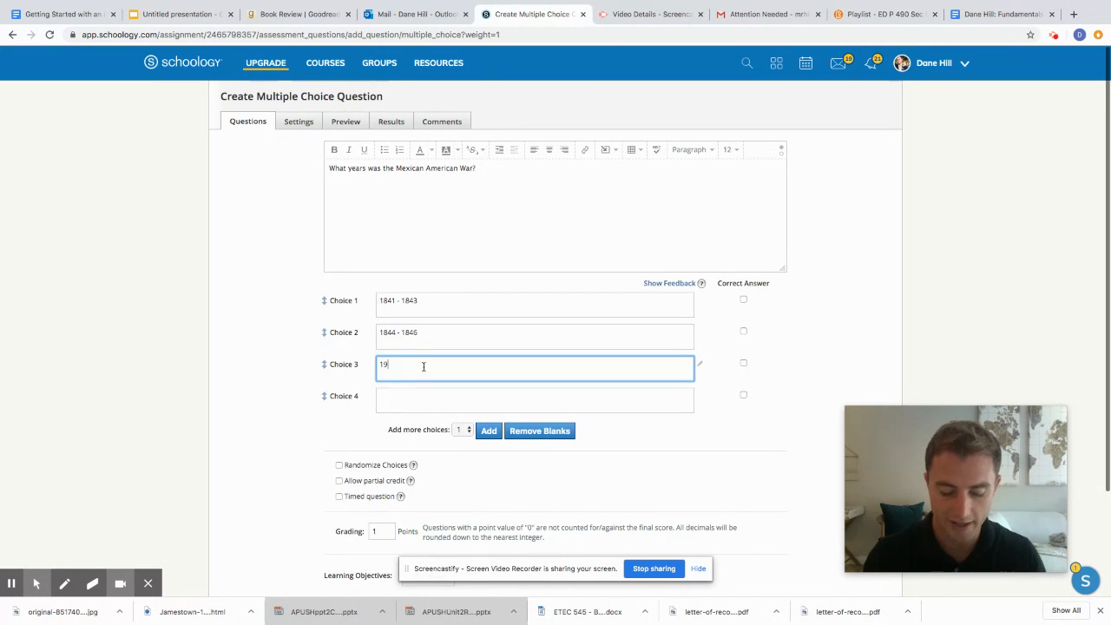
pyautogui.write('46')
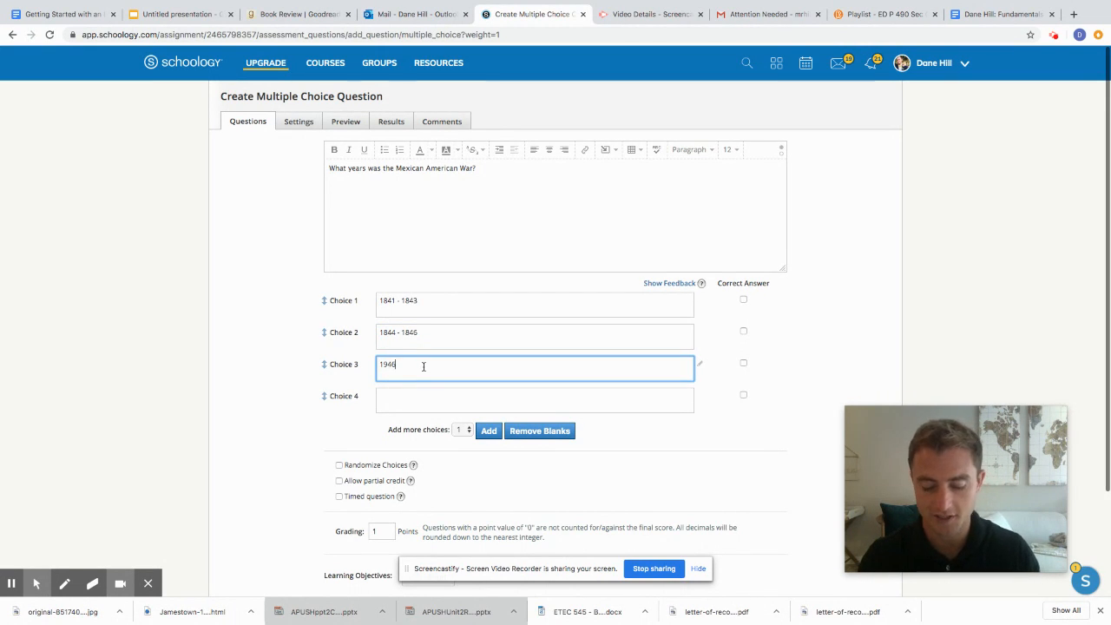
pyautogui.write(' - 18')
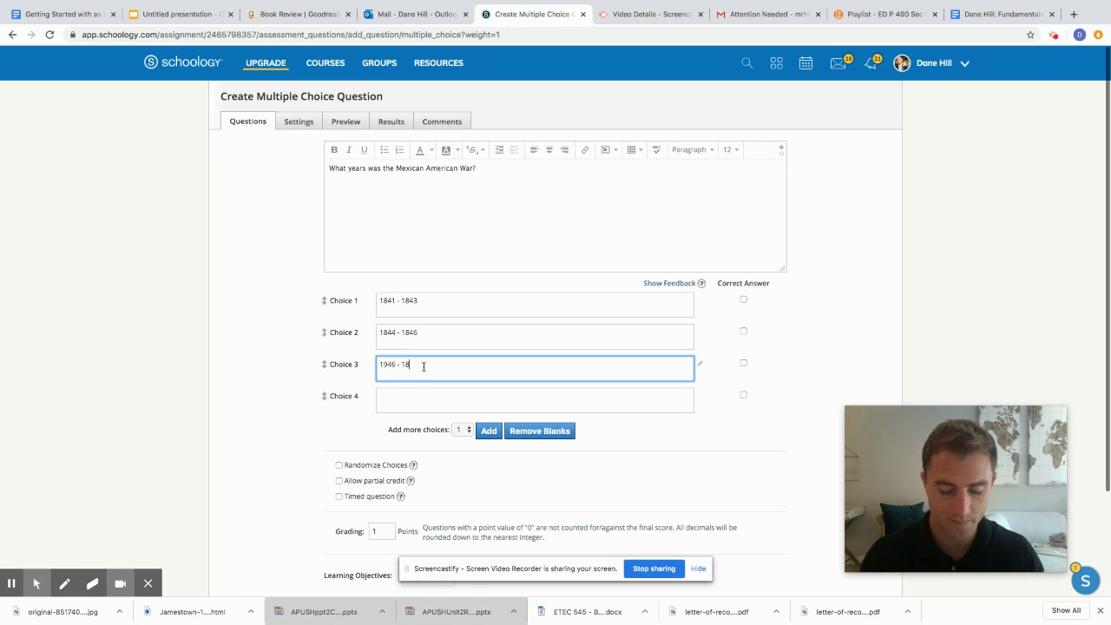
pyautogui.write('48')
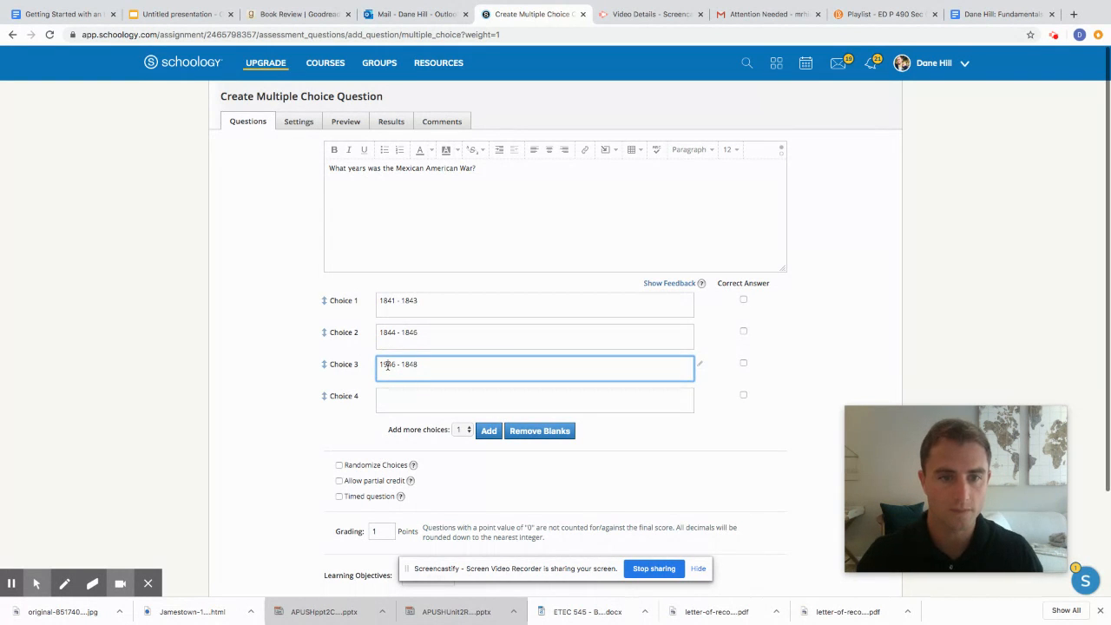
pyautogui.click(387, 364)
pyautogui.press('BackSpace')
pyautogui.write('8')
# - Enter "None of the above" as the fourth answer choice and add one more blank choice below it
pyautogui.click(412, 400)
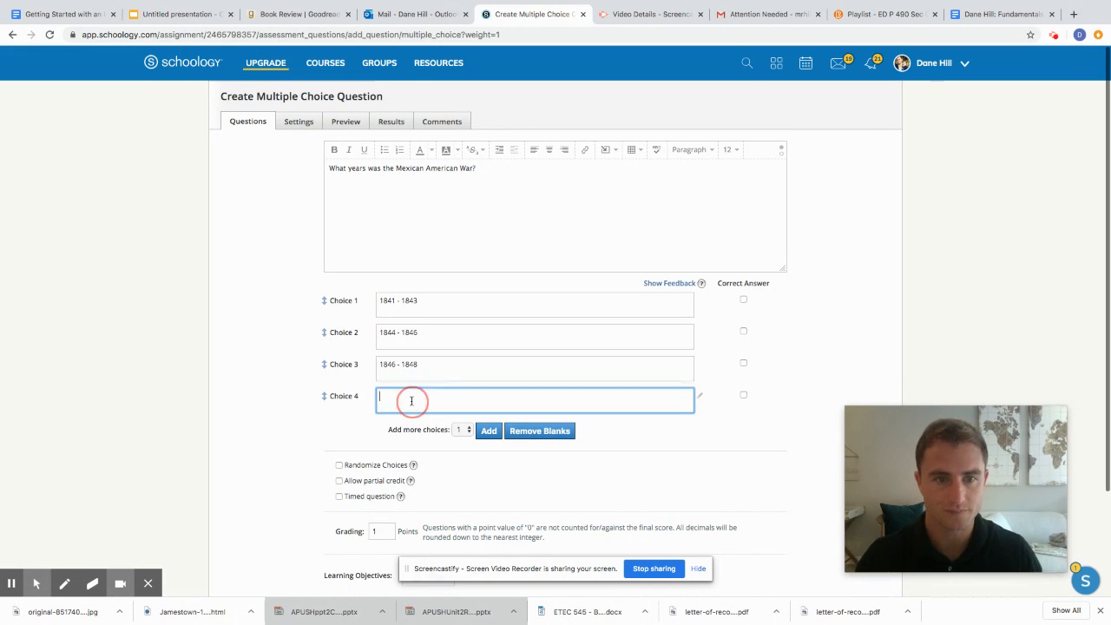
pyautogui.write('None of the above')
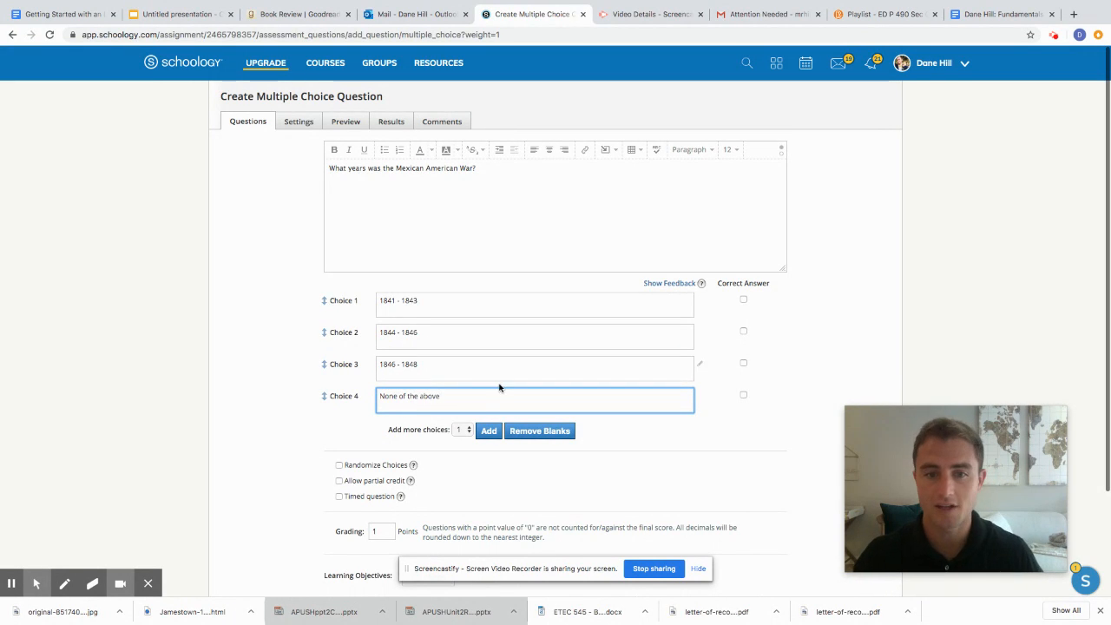
pyautogui.click(490, 436)
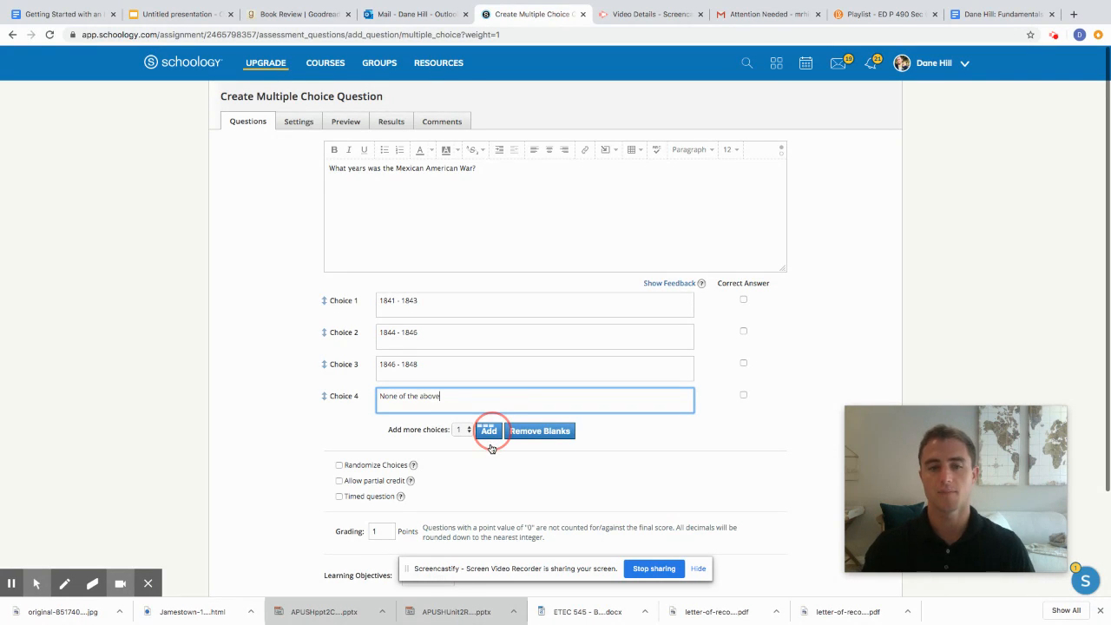
pyautogui.click(413, 429)
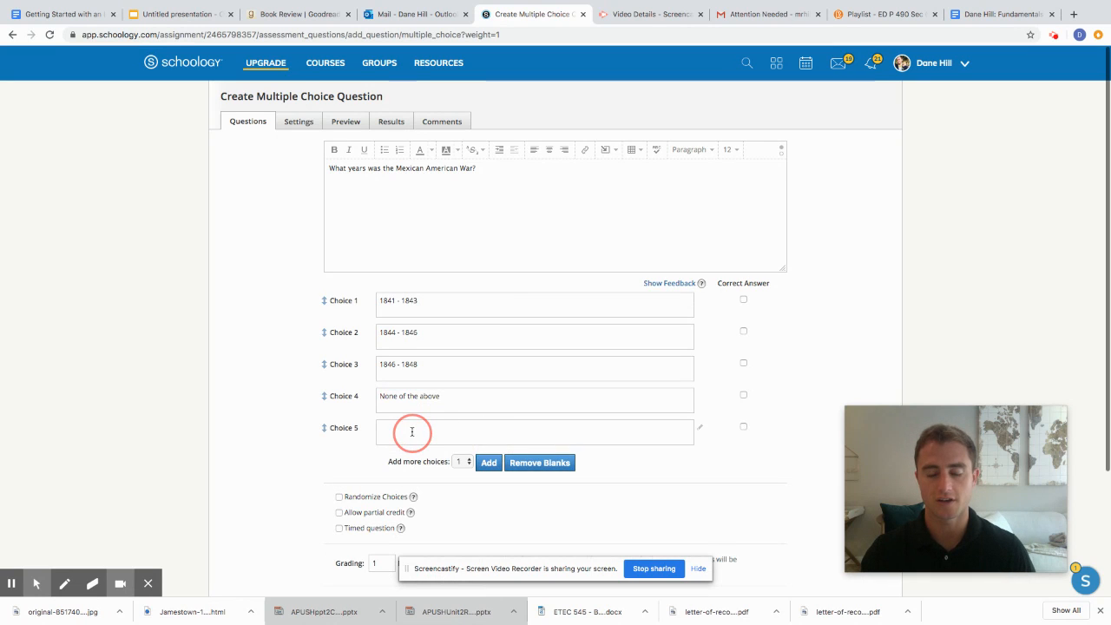
# - Mark the third choice, "1846 - 1848", as the correct answer and remove the blank fifth choice
pyautogui.click(744, 364)
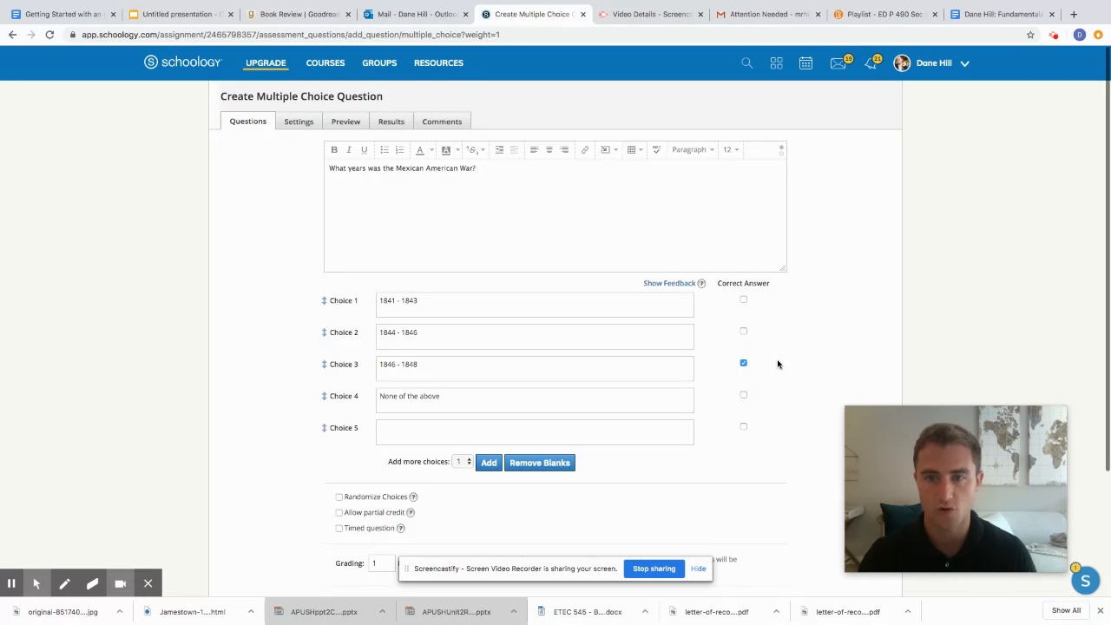
pyautogui.scroll(-1, 763, 411)
pyautogui.scroll(-1, 764, 412)
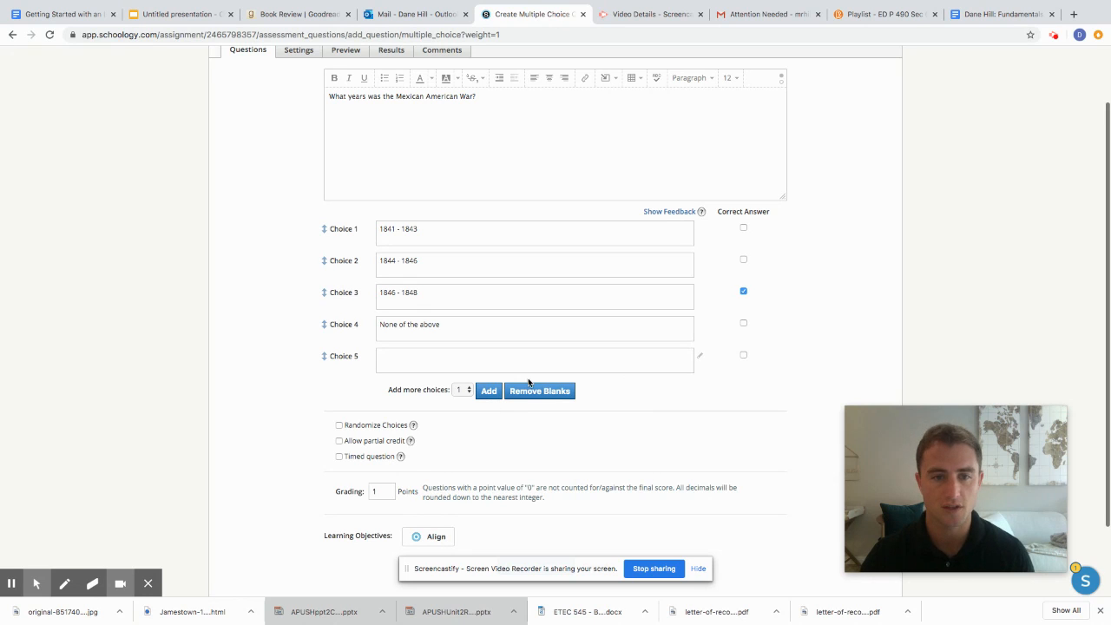
pyautogui.click(547, 390)
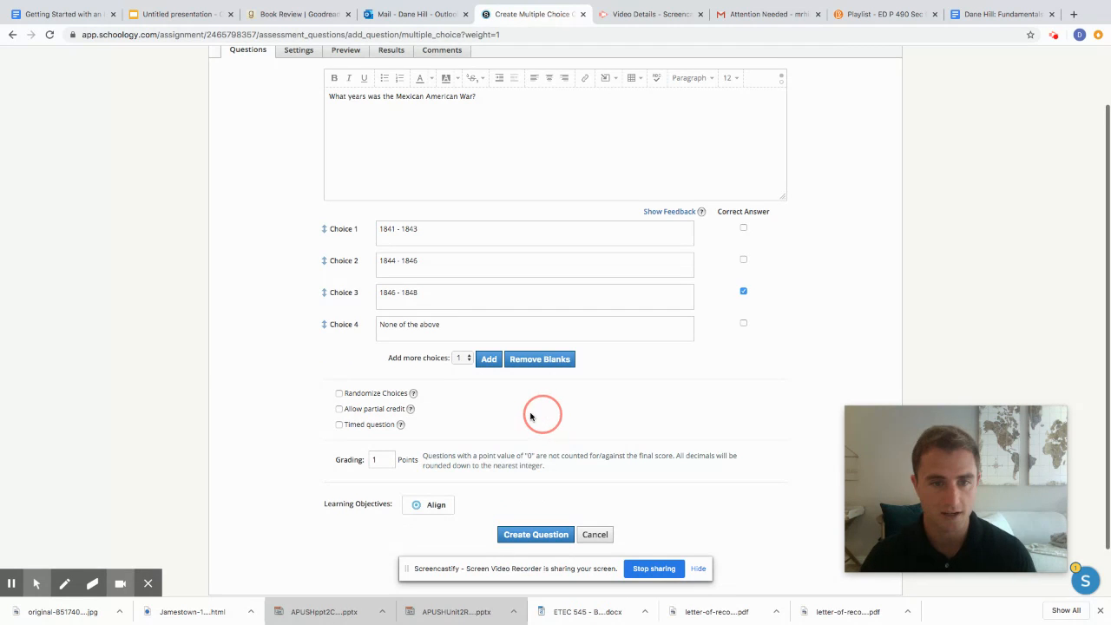
# - Create the question with randomized choices and a time limit of 1.5 minutes
pyautogui.click(340, 395)
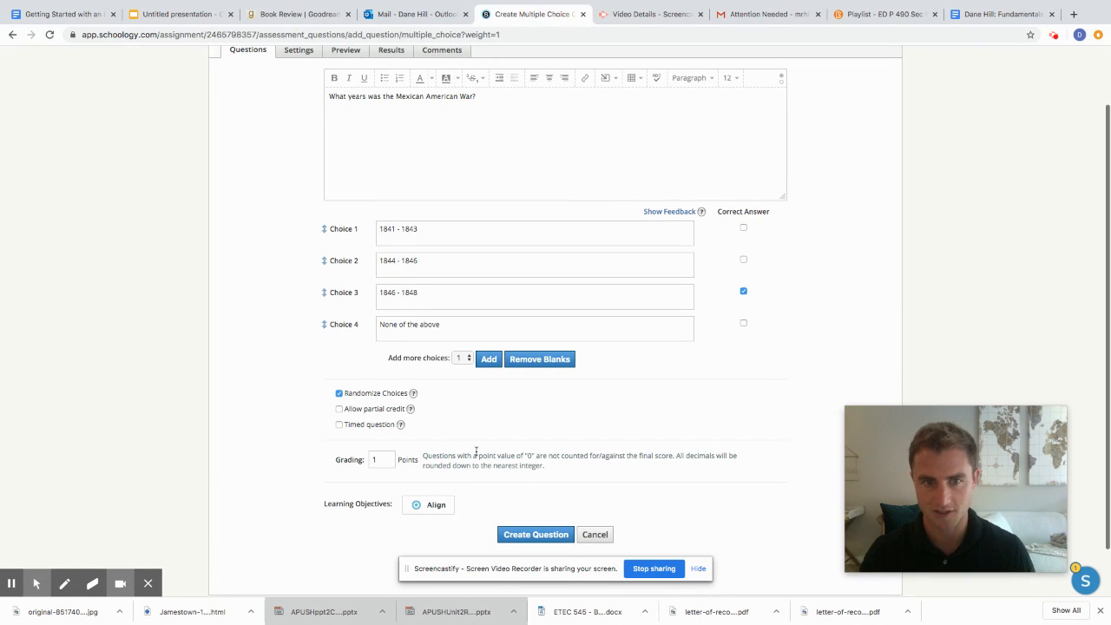
pyautogui.click(339, 425)
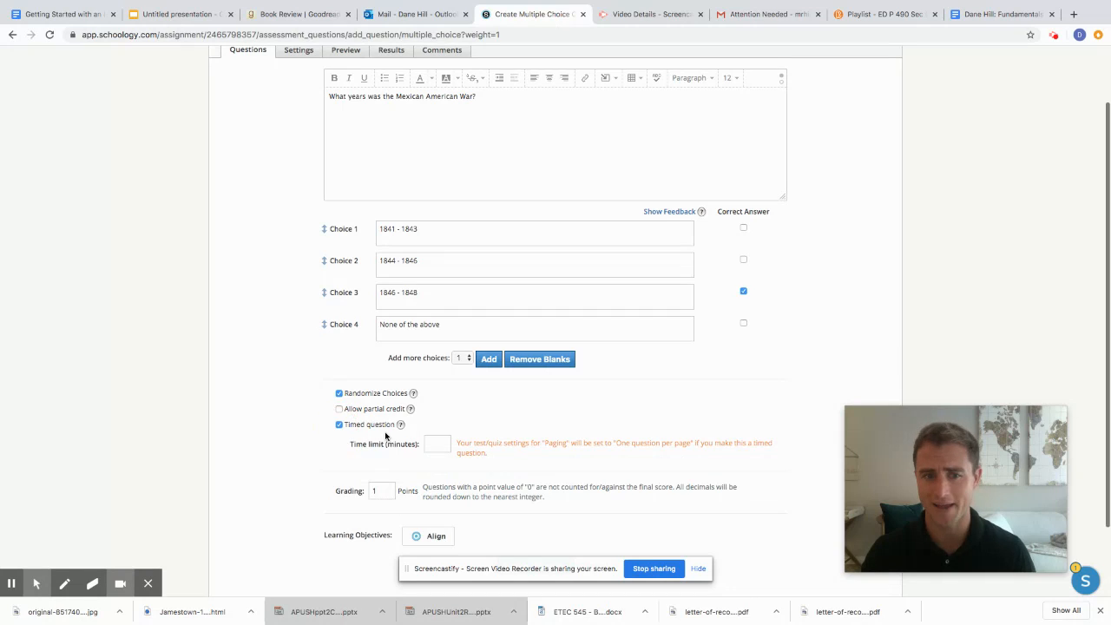
pyautogui.click(435, 444)
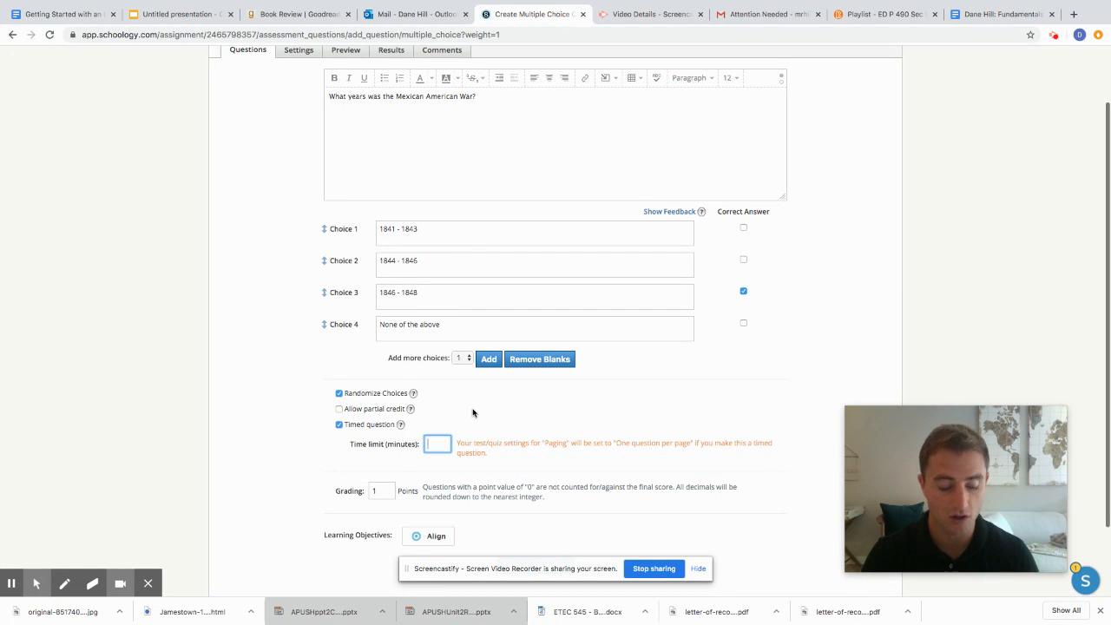
pyautogui.write('1')
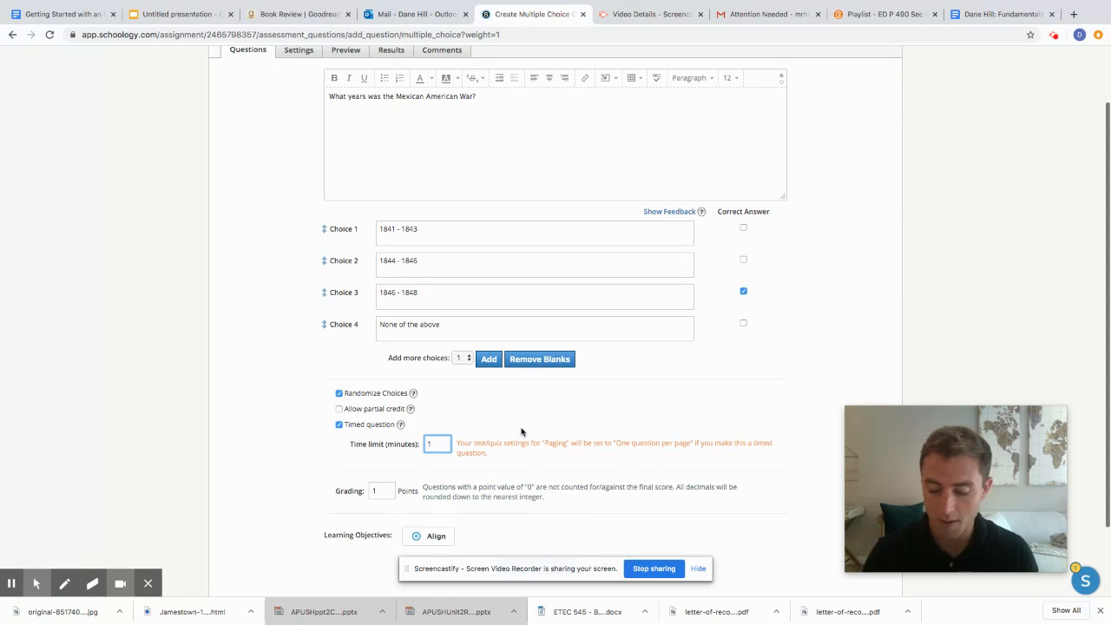
pyautogui.write('.5')
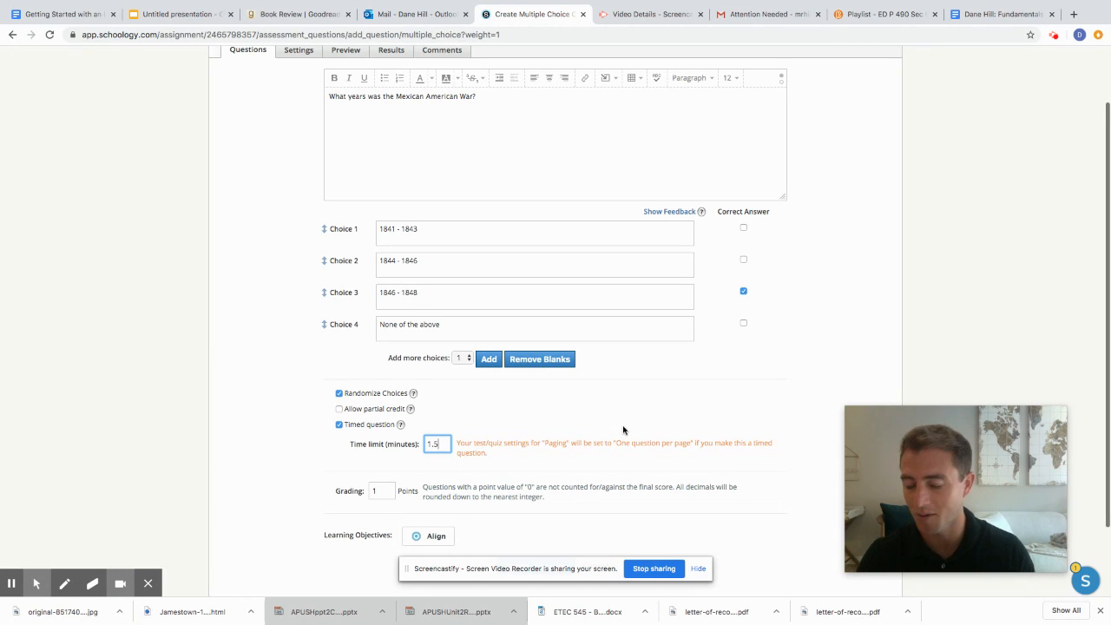
pyautogui.scroll(-2, 622, 415)
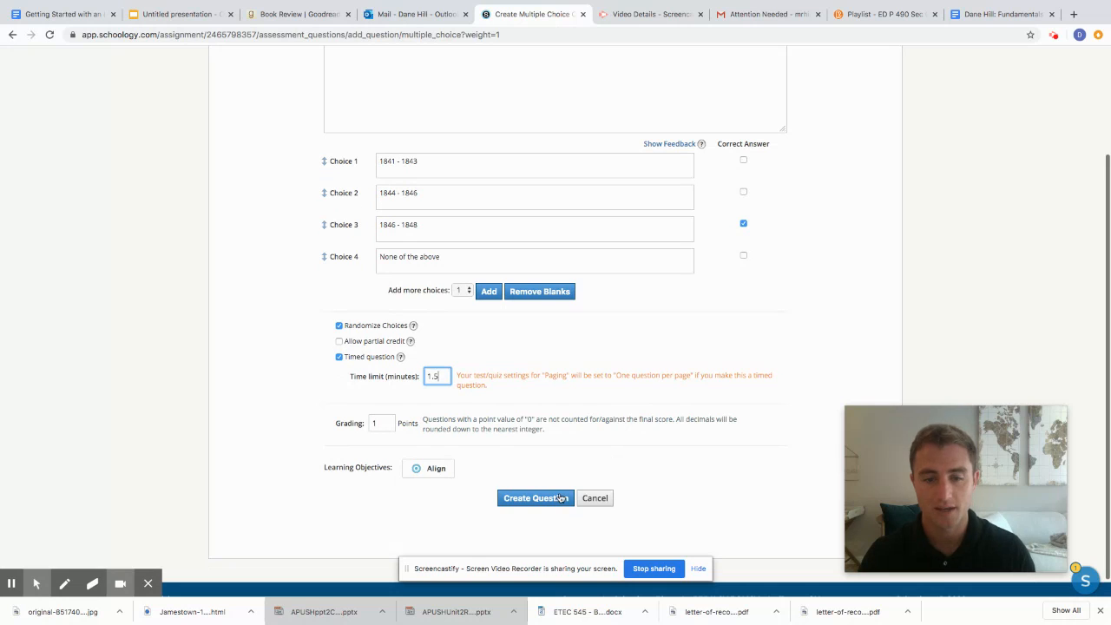
pyautogui.click(557, 500)
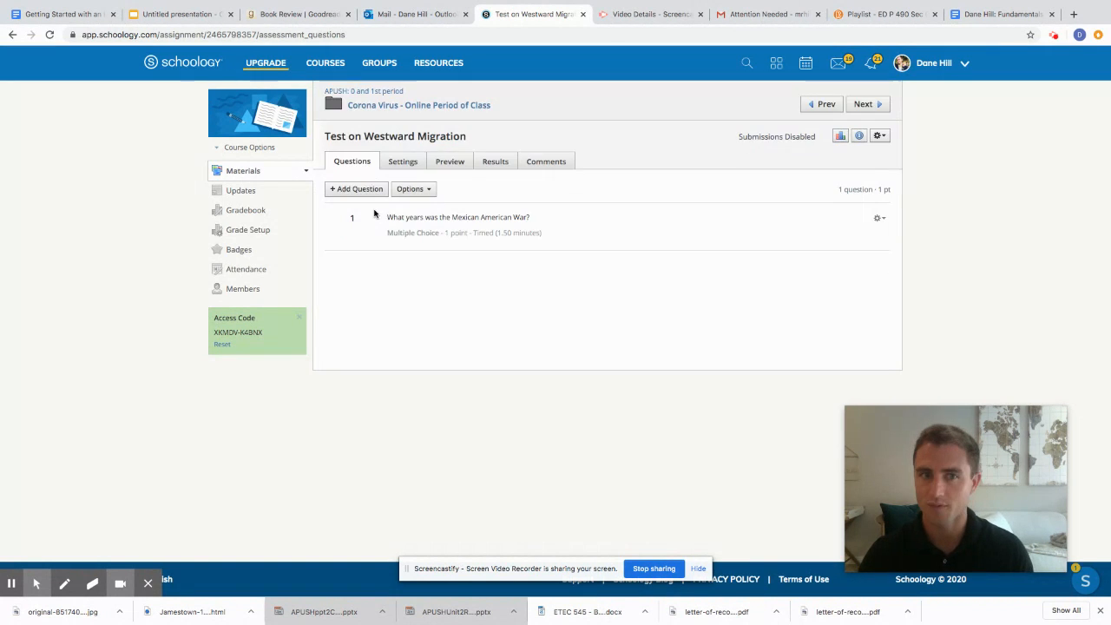
# - Open the test's settings and review the submission and attempt limit options, keeping Disable and 1 time
pyautogui.click(406, 162)
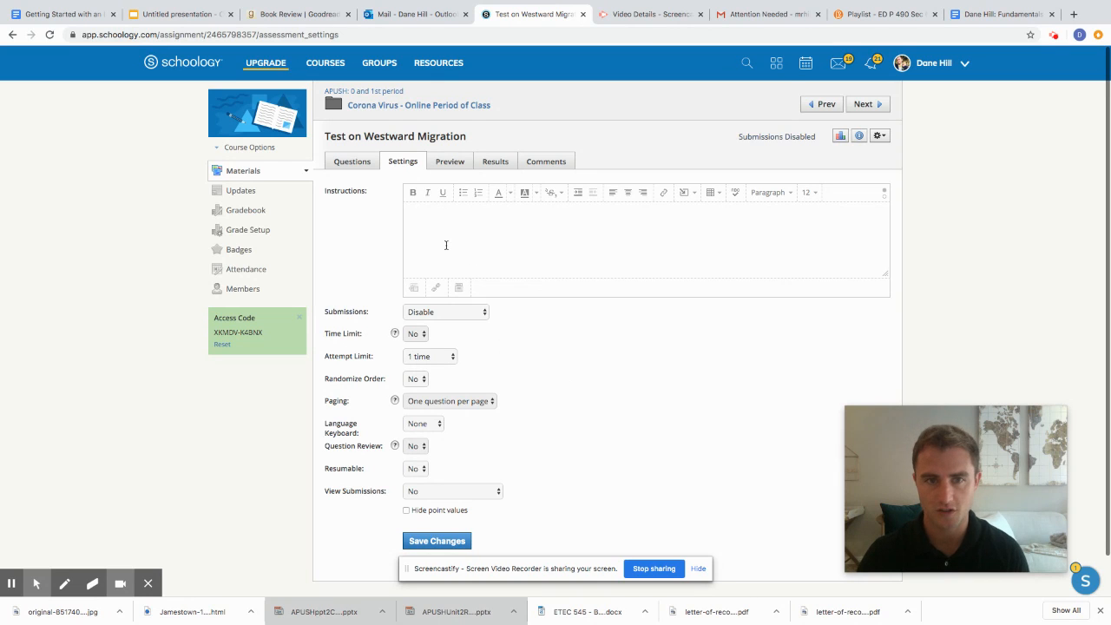
pyautogui.click(476, 314)
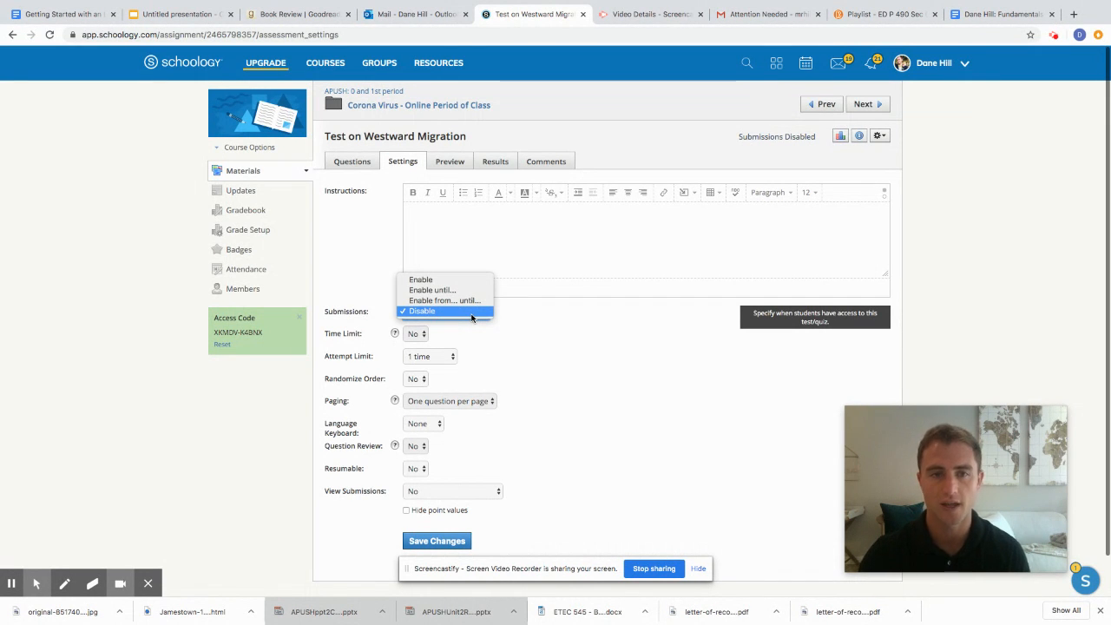
pyautogui.click(471, 313)
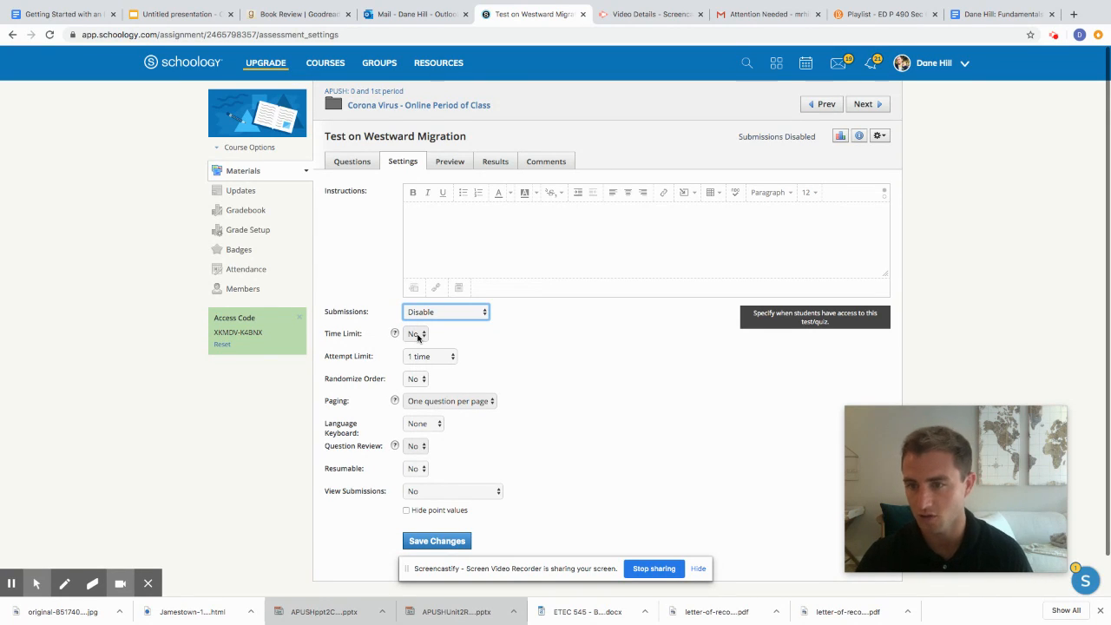
pyautogui.click(512, 357)
pyautogui.click(436, 358)
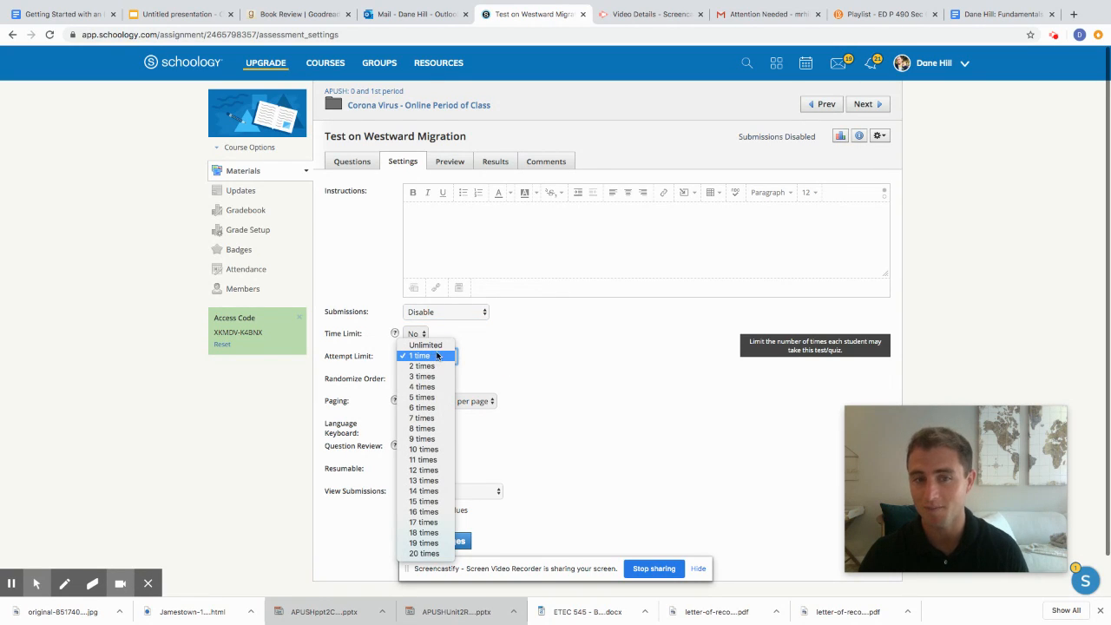
pyautogui.click(434, 356)
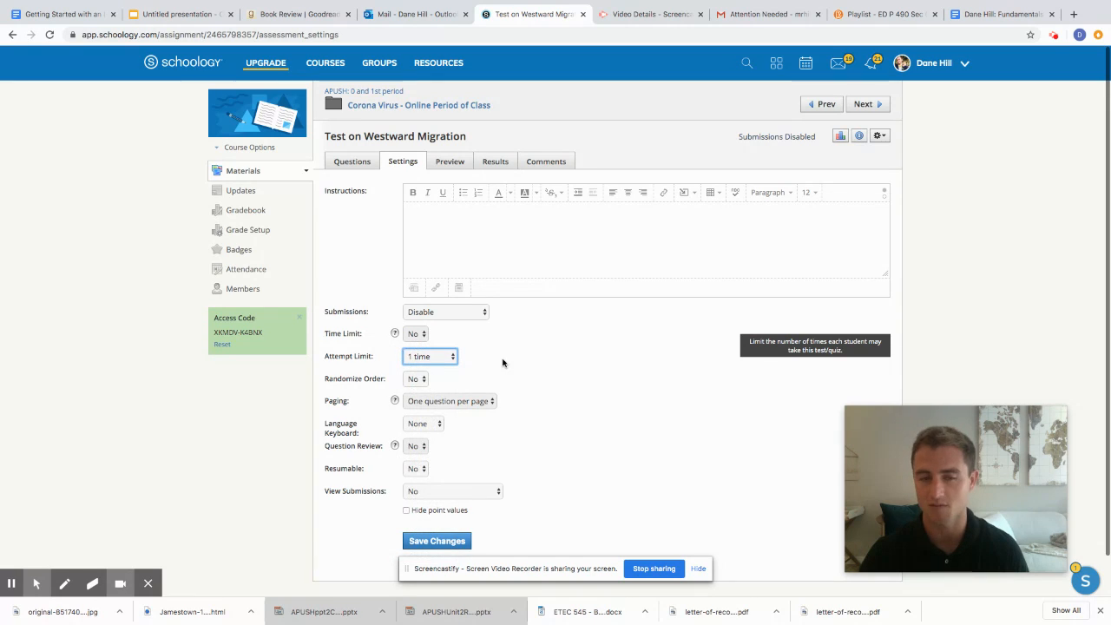
pyautogui.click(503, 362)
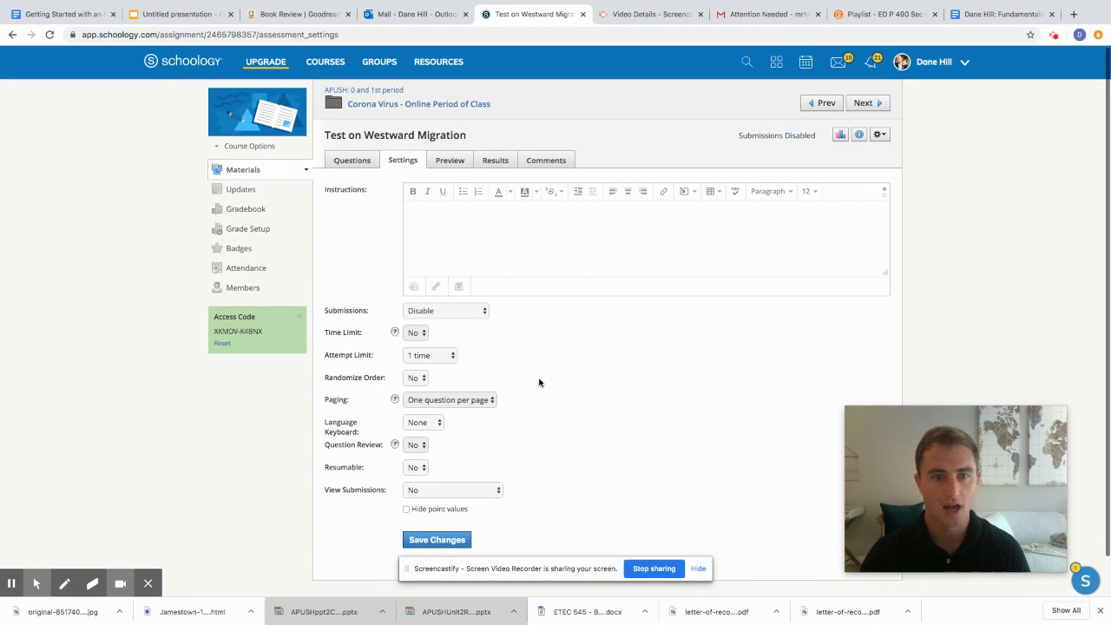
# - Set the test's Randomize Order option to Yes
pyautogui.scroll(-1, 538, 382)
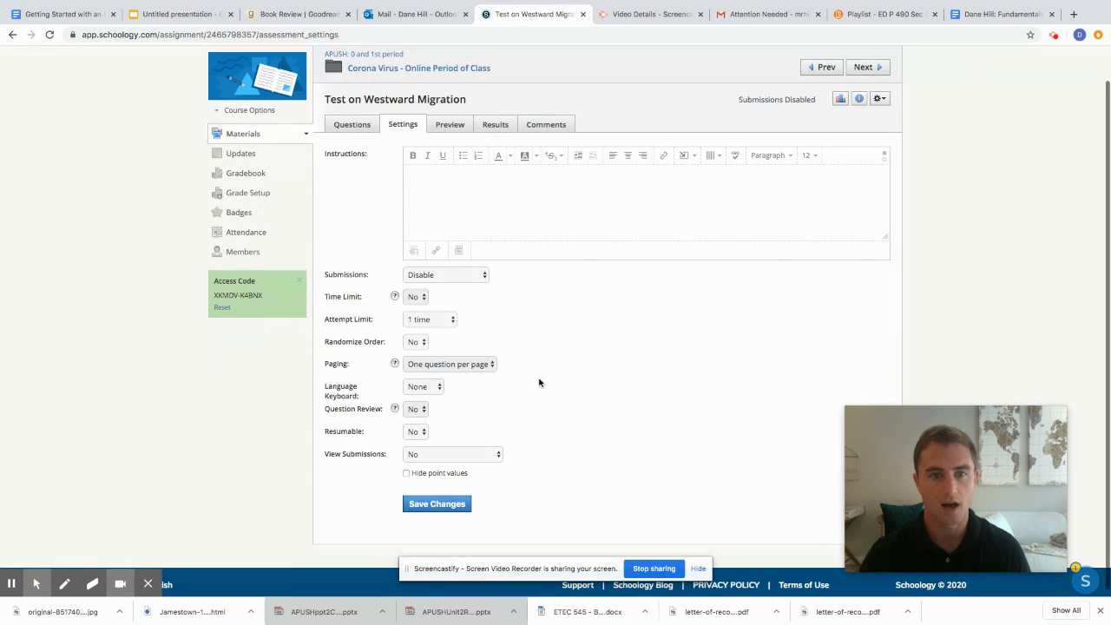
pyautogui.click(417, 341)
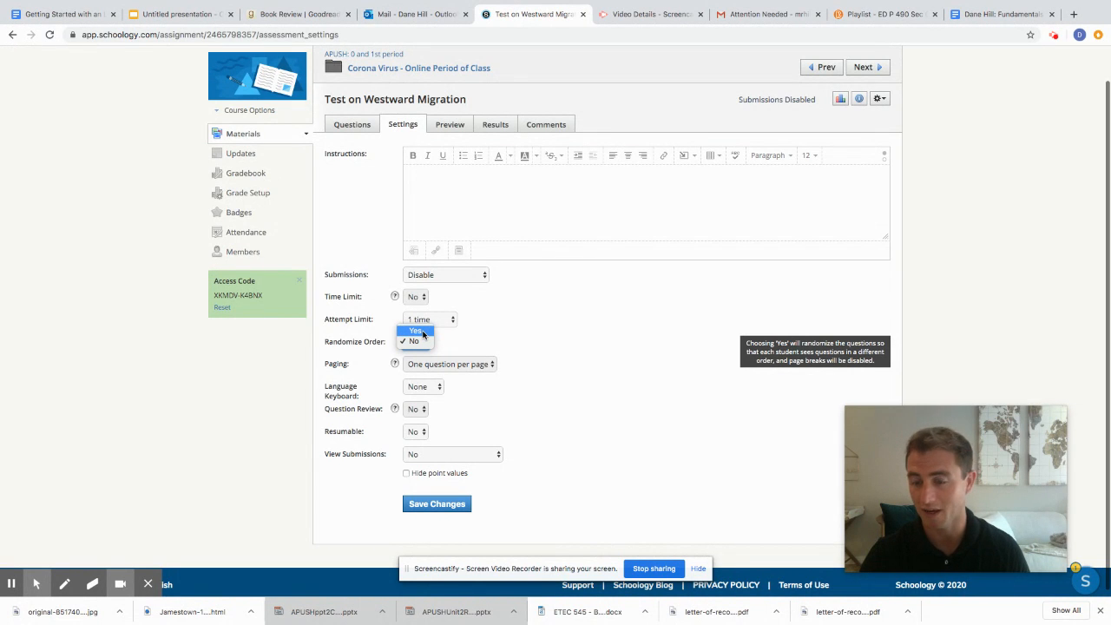
pyautogui.click(417, 331)
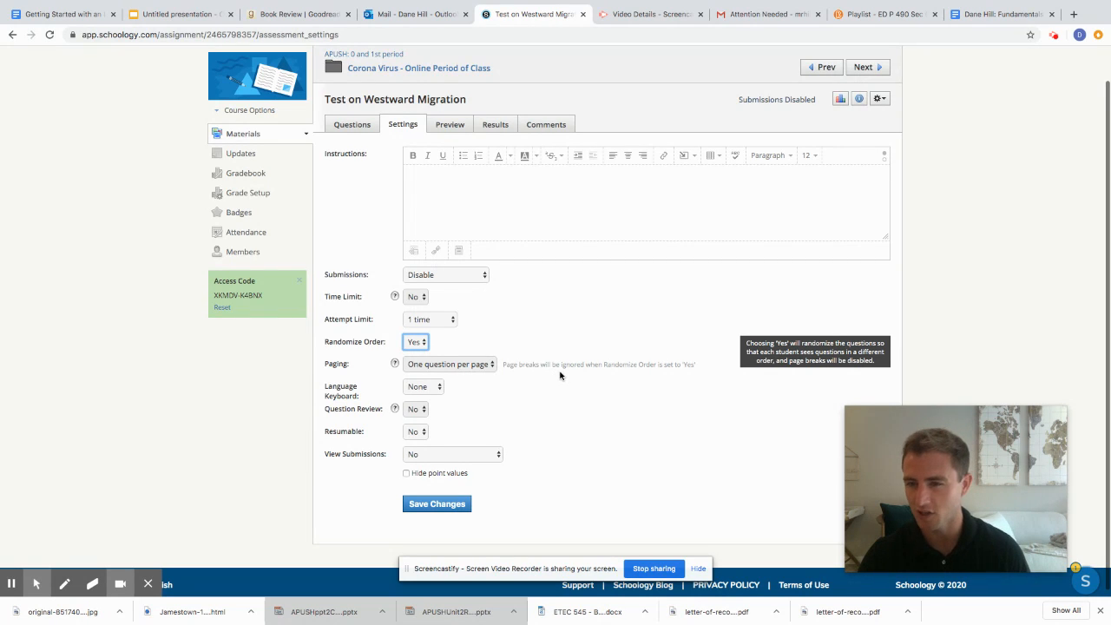
# - Review the Resumable and View Submissions options, keep both at No, and save the test settings
pyautogui.click(422, 431)
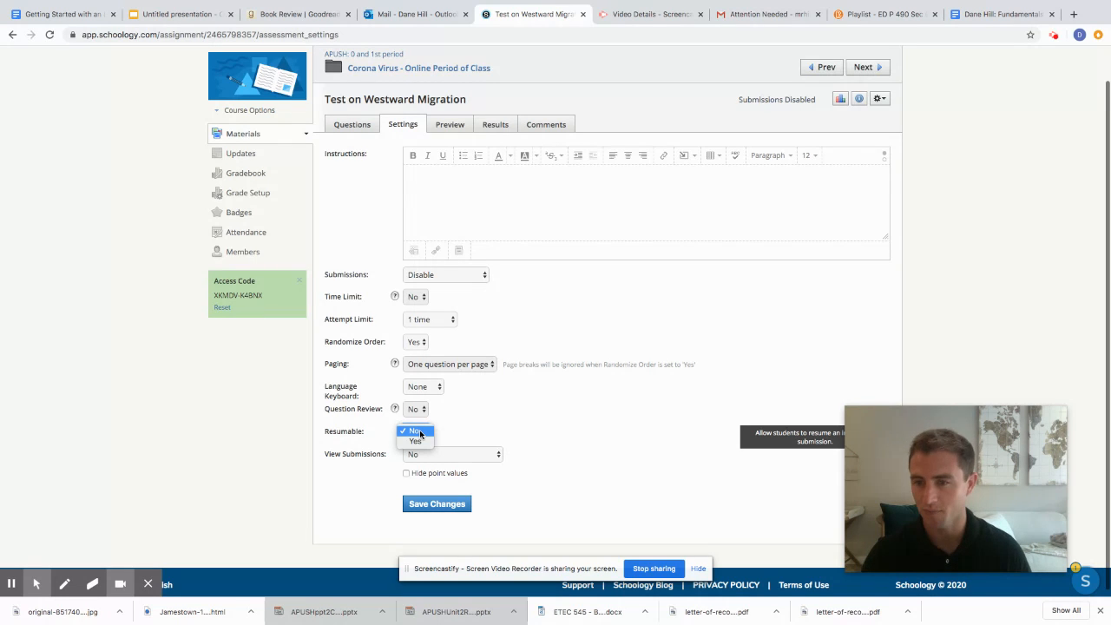
pyautogui.click(420, 432)
pyautogui.click(480, 453)
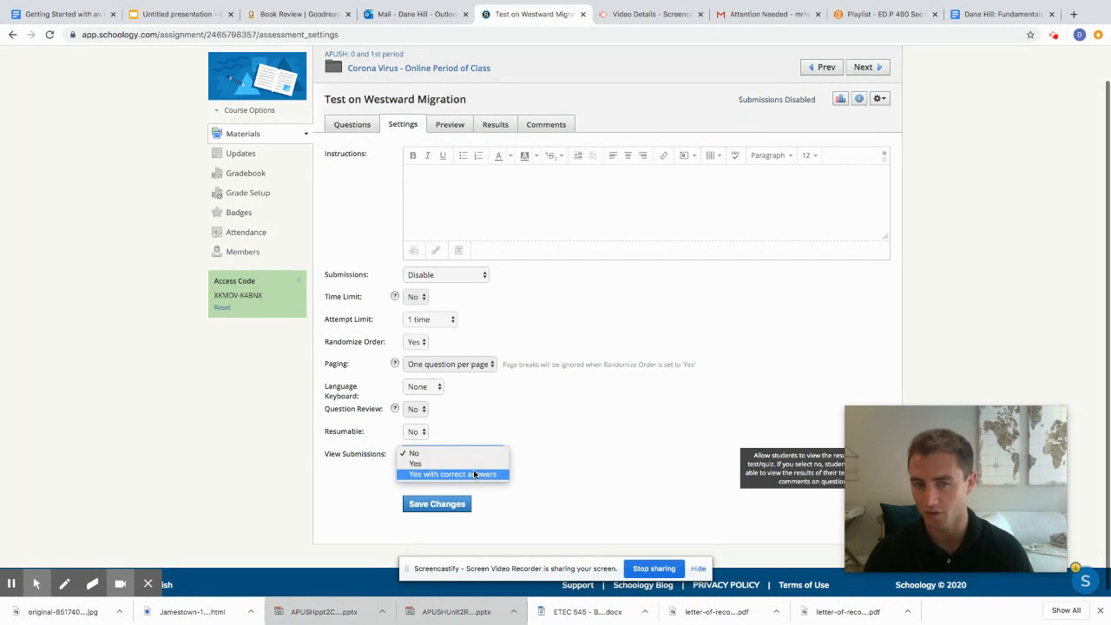
pyautogui.click(509, 414)
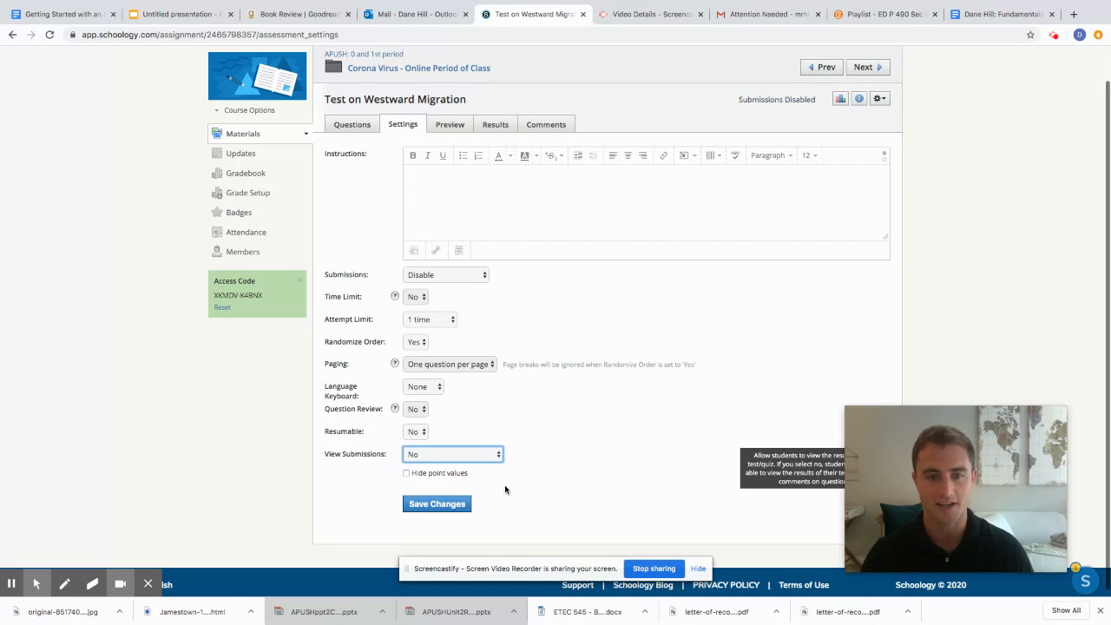
pyautogui.click(457, 504)
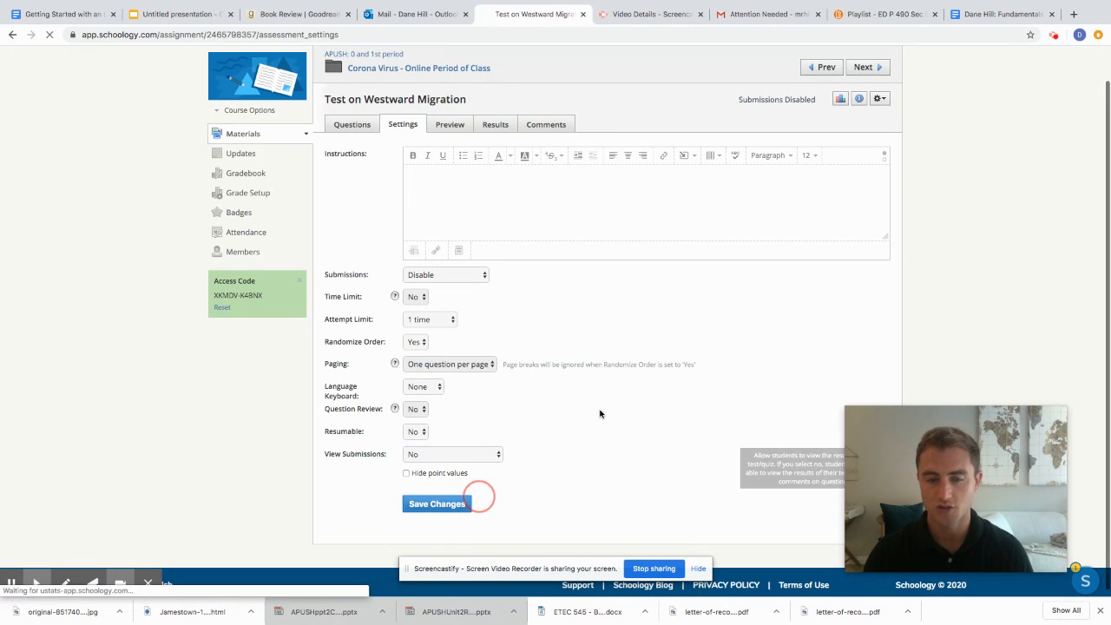